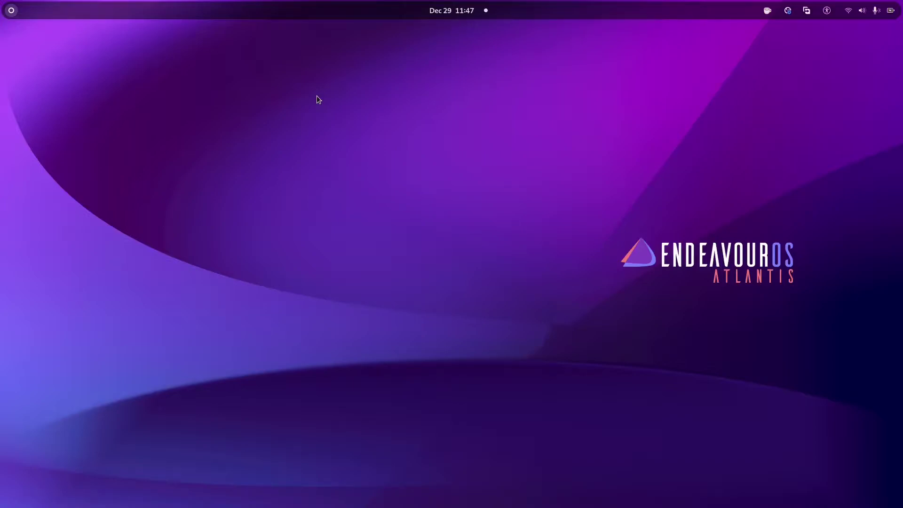
Search 'ter' in Activities and launch Terminal
{"action": "key", "text": "super"}
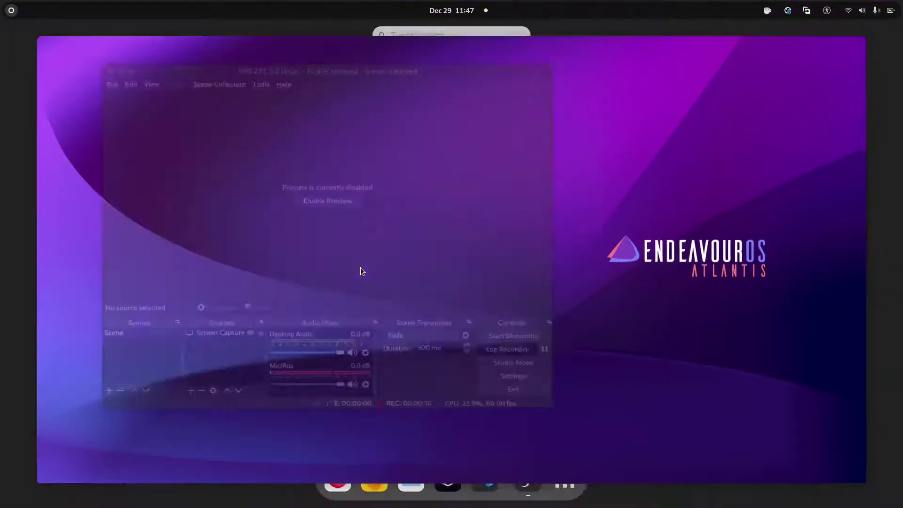
{"action": "left_click", "coordinate": [772, 212]}
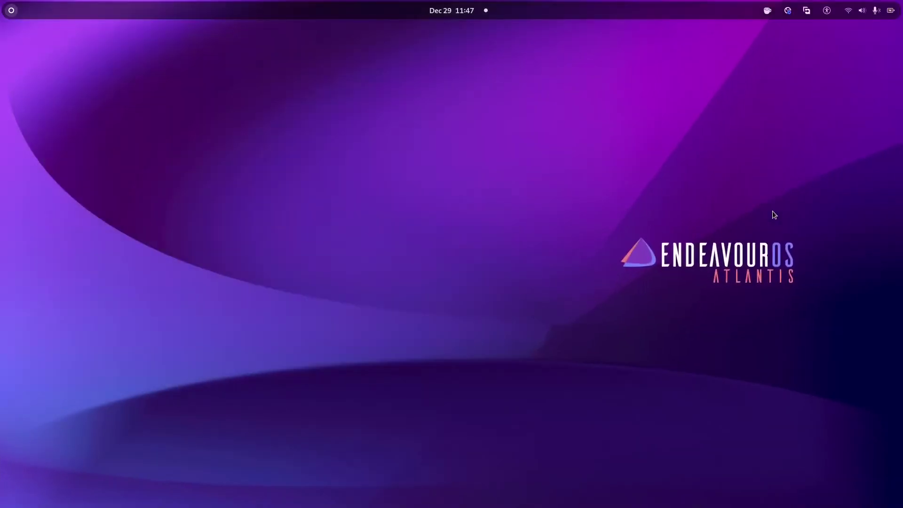
{"action": "key", "text": "super"}
{"action": "type", "text": "ter"}
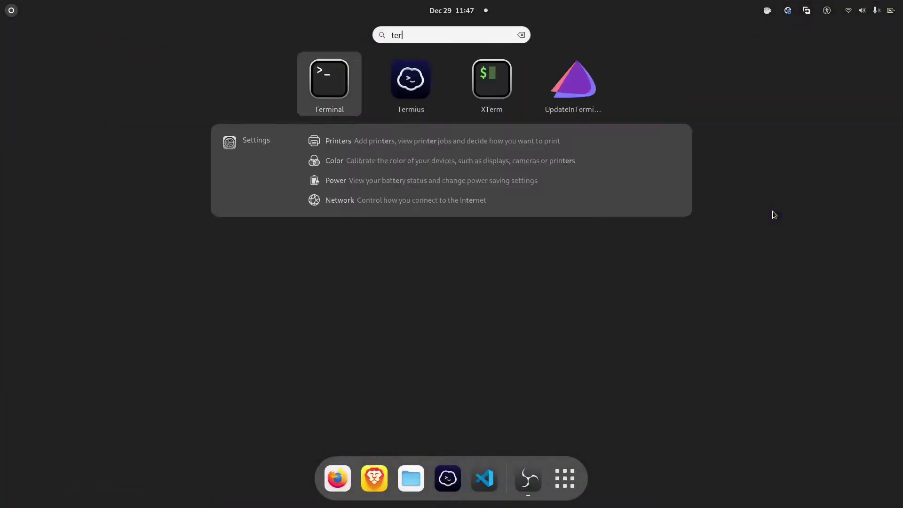
{"action": "key", "text": "Return"}
Run neofetch, highlight the GNOME 41.2 line, then close the terminal
{"action": "type", "text": "neofetch"}
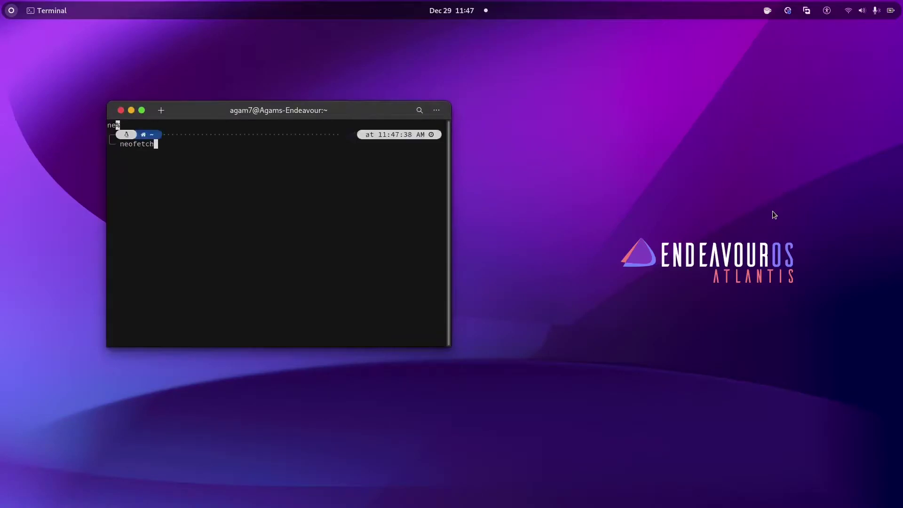
{"action": "key", "text": "Return"}
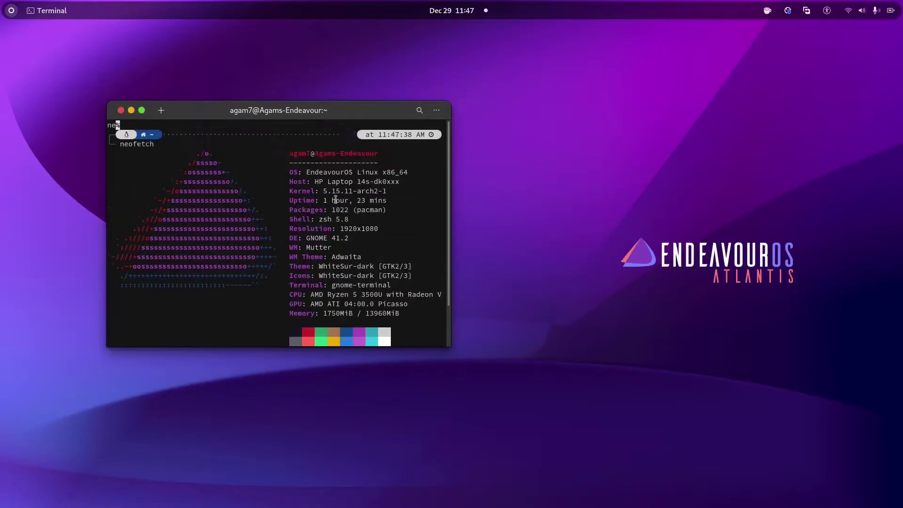
{"action": "left_click_drag", "start_coordinate": [302, 239], "coordinate": [348, 239]}
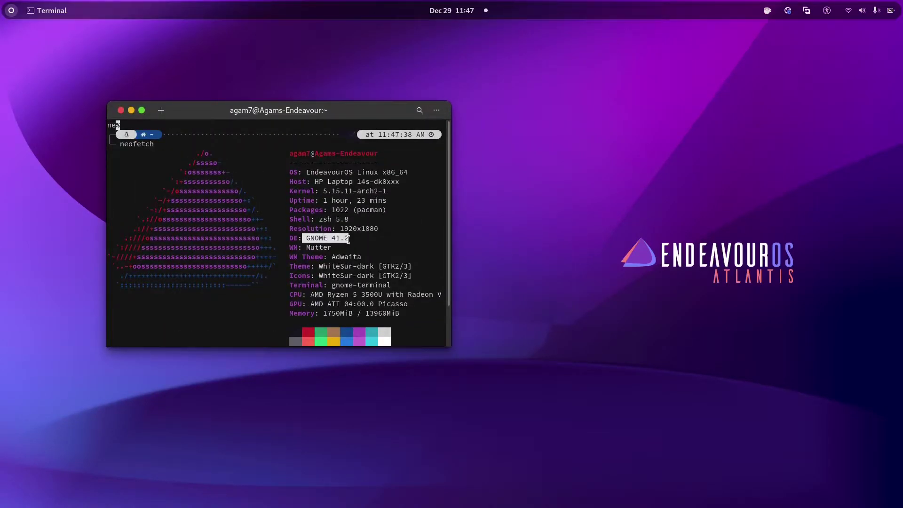
{"action": "left_click", "coordinate": [299, 172]}
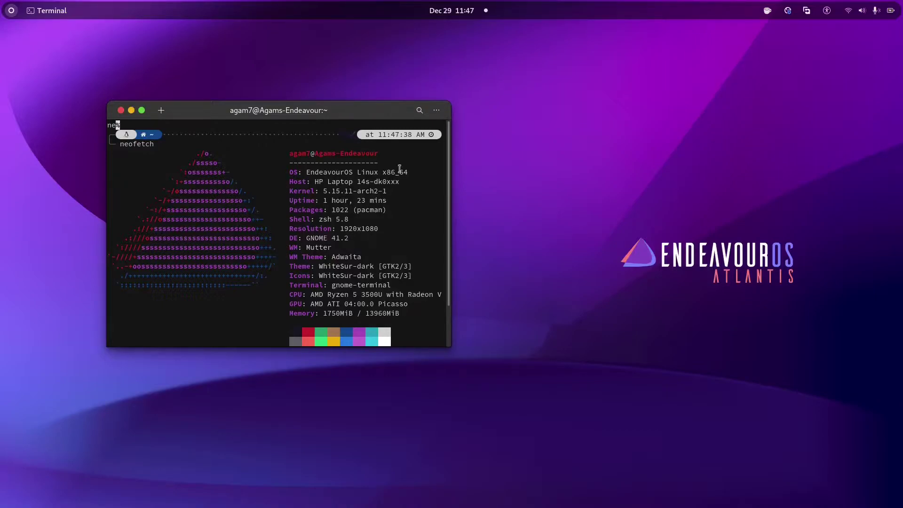
{"action": "left_click", "coordinate": [120, 110]}
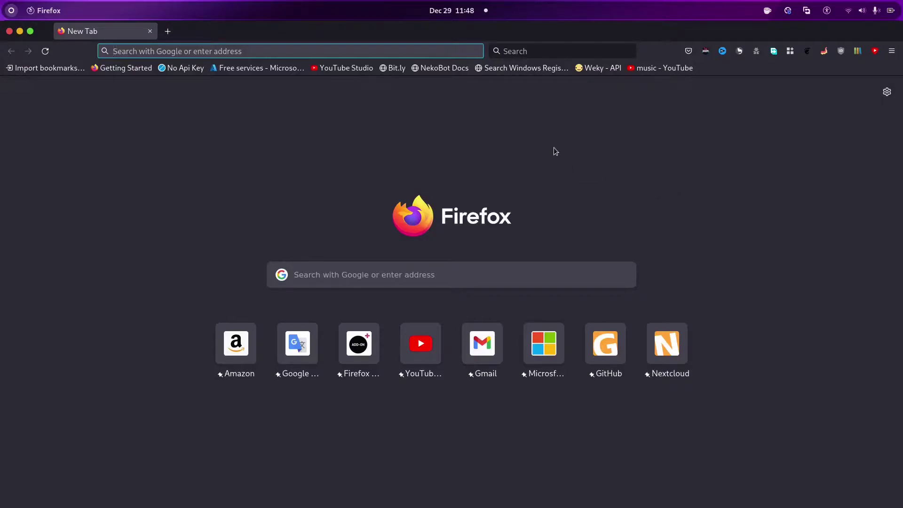
Launch Terminal and run yay -Sy chrome-gnome-shell, entering the sudo password
{"action": "key", "text": "super"}
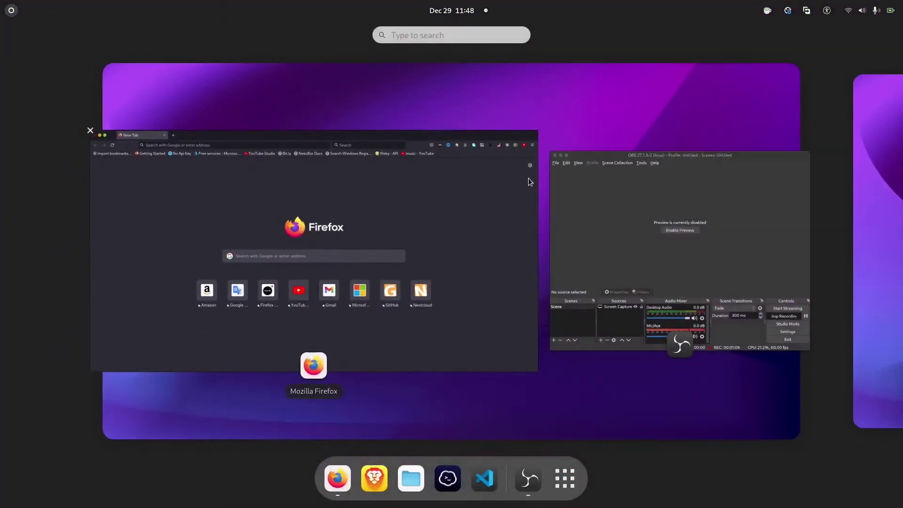
{"action": "type", "text": "ter"}
{"action": "key", "text": "Return"}
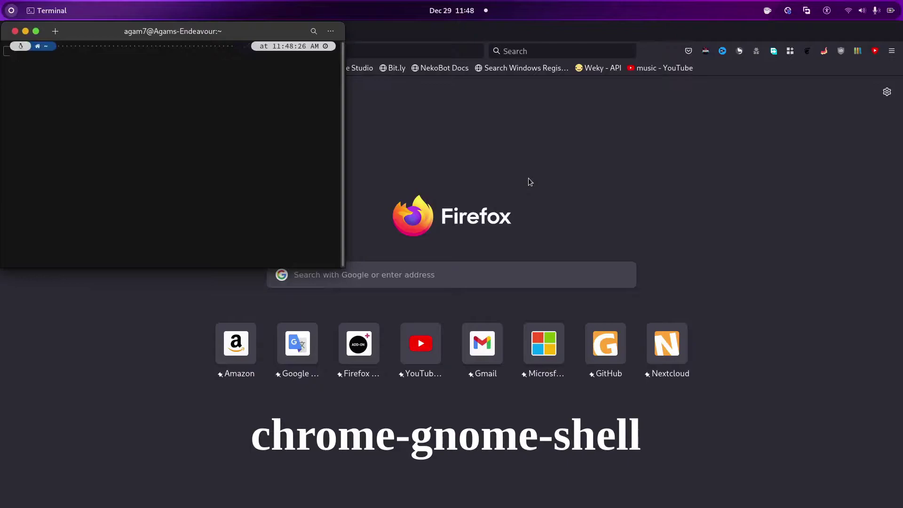
{"action": "type", "text": "yay -S"}
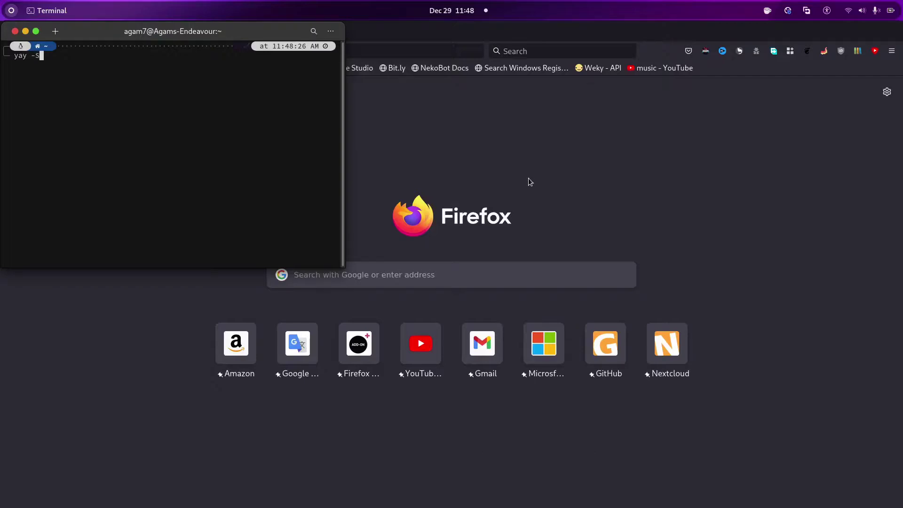
{"action": "type", "text": "y chrome-gnome-shell"}
{"action": "key", "text": "Return"}
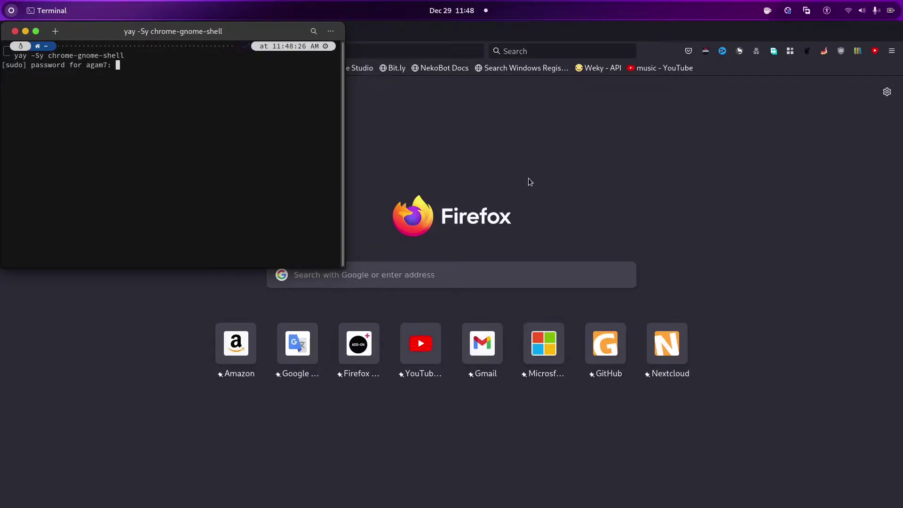
{"action": "key", "text": "Return"}
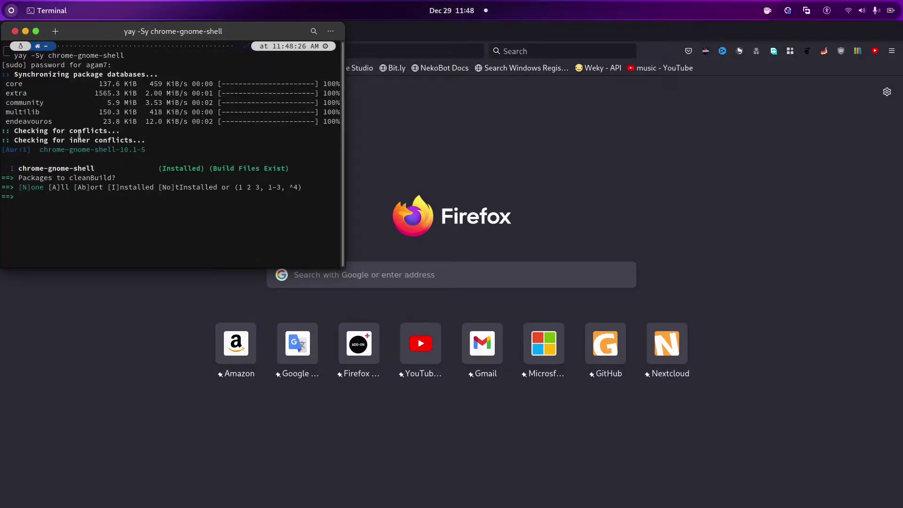
Answer N at the prompt, abort yay with Ctrl+C, and clear the screen
{"action": "type", "text": "n"}
{"action": "key", "text": "BackSpace"}
{"action": "type", "text": "N"}
{"action": "key", "text": "ctrl+c"}
{"action": "type", "text": "c"}
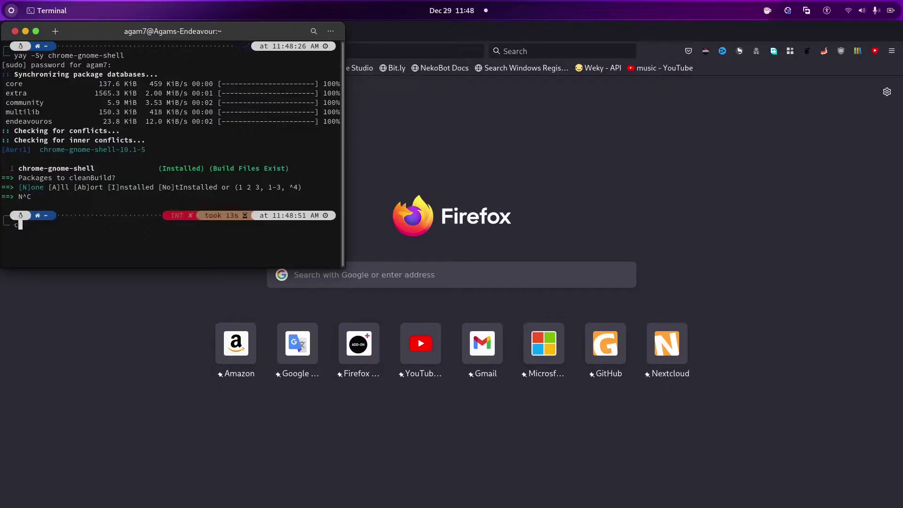
{"action": "type", "text": "lear"}
{"action": "key", "text": "Return"}
Exit the terminal and go to extensions.gnome.org in Firefox
{"action": "type", "text": "exit"}
{"action": "key", "text": "Return"}
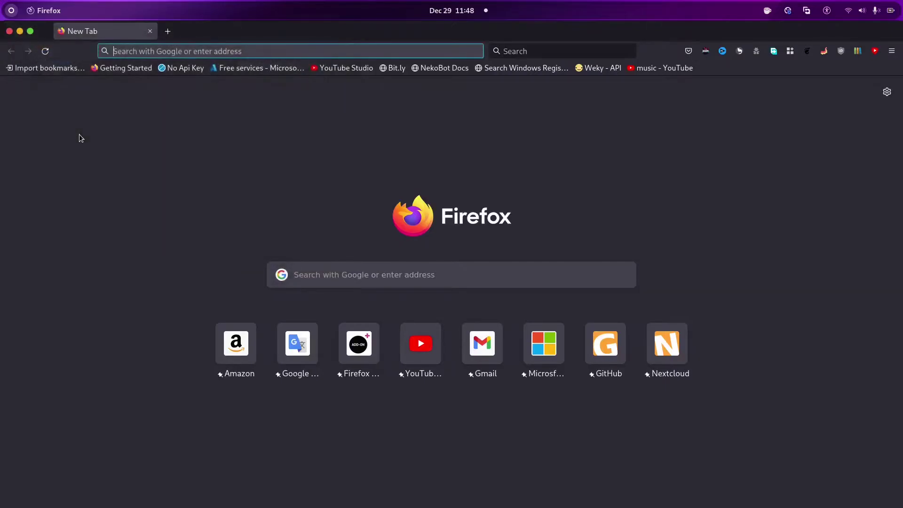
{"action": "type", "text": "ex"}
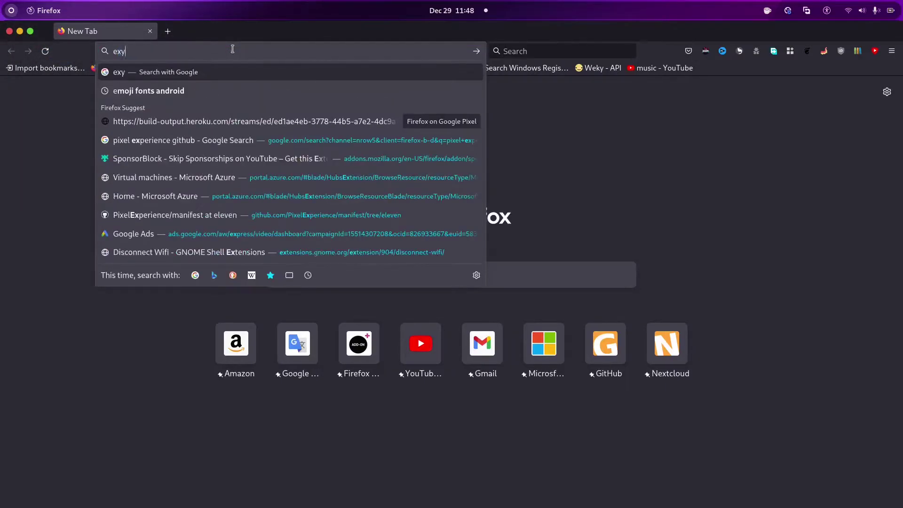
{"action": "type", "text": "tensions.gnome.org"}
{"action": "key", "text": "Return"}
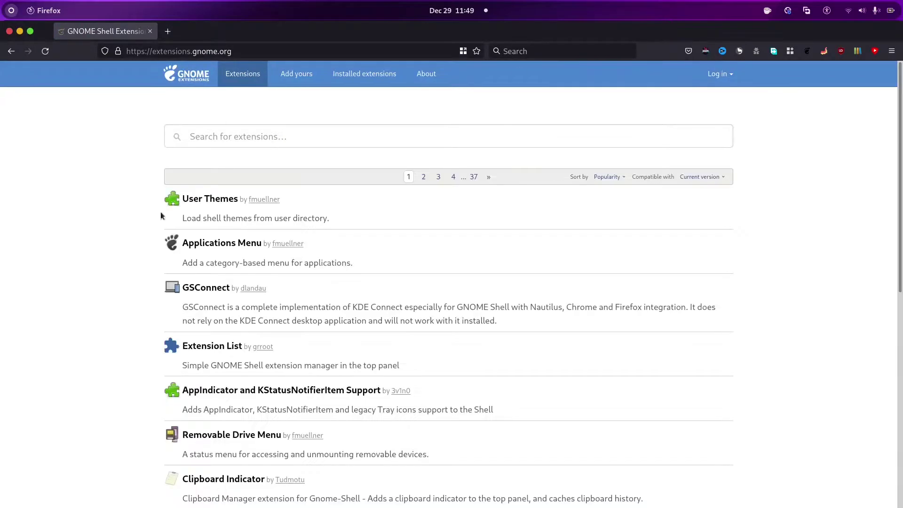
Remove the GNOME Shell integration add-on from the toolbar and reload the page
{"action": "right_click", "coordinate": [806, 54]}
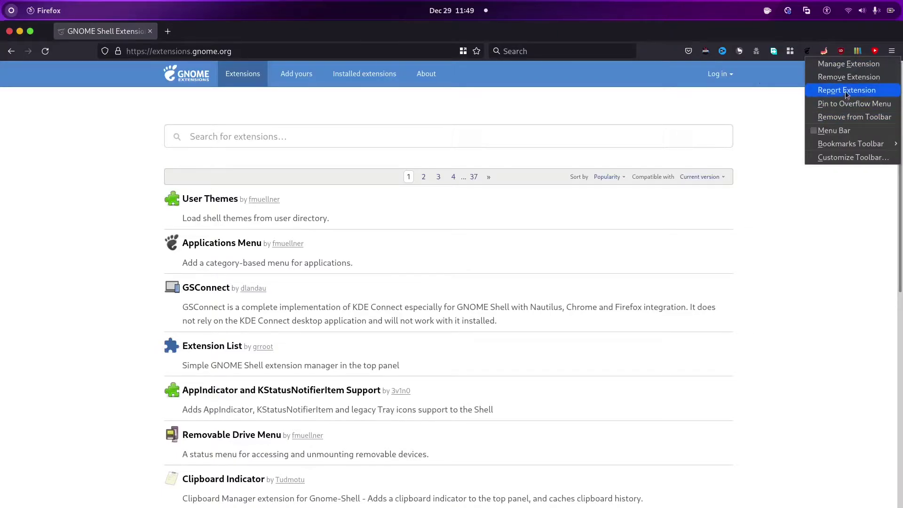
{"action": "left_click", "coordinate": [844, 77]}
{"action": "left_click", "coordinate": [551, 109]}
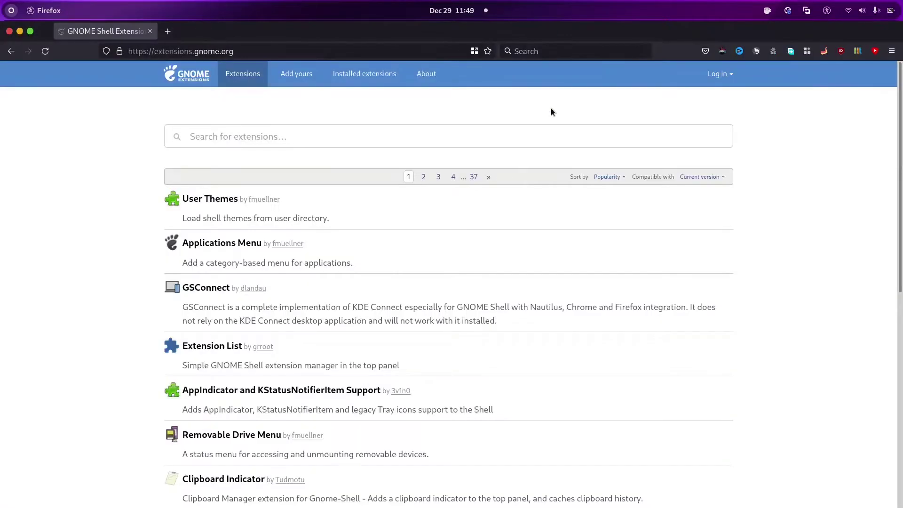
{"action": "key", "text": "F5"}
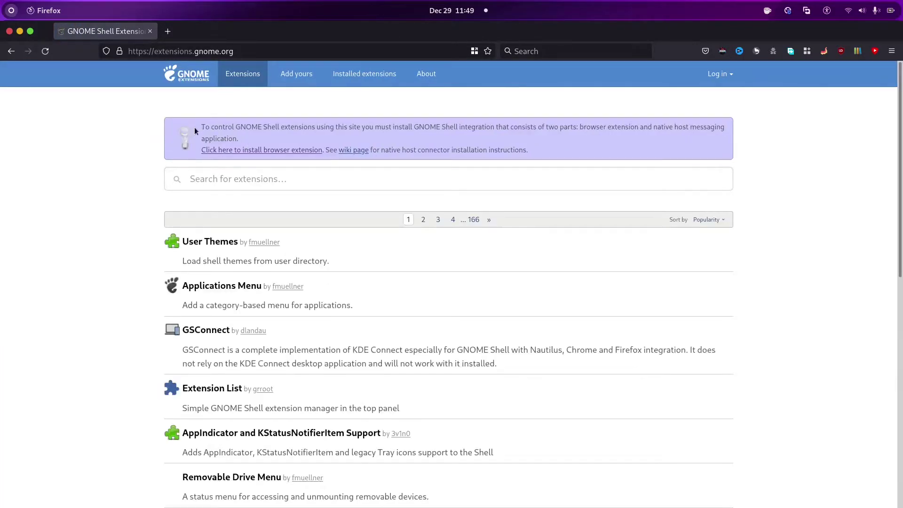
Highlight the banner's notice that GNOME Shell integration must be installed
{"action": "left_click_drag", "start_coordinate": [194, 127], "coordinate": [275, 140]}
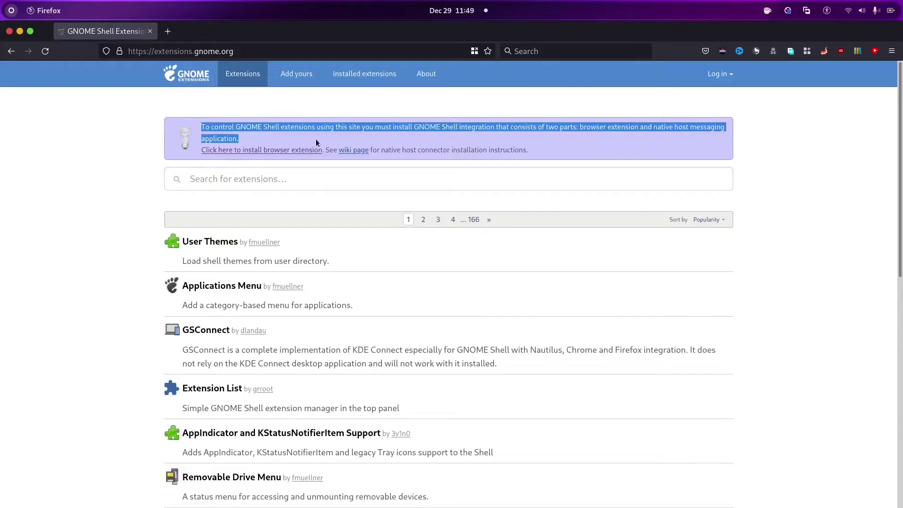
{"action": "left_click", "coordinate": [442, 137]}
{"action": "left_click_drag", "start_coordinate": [416, 126], "coordinate": [491, 126]}
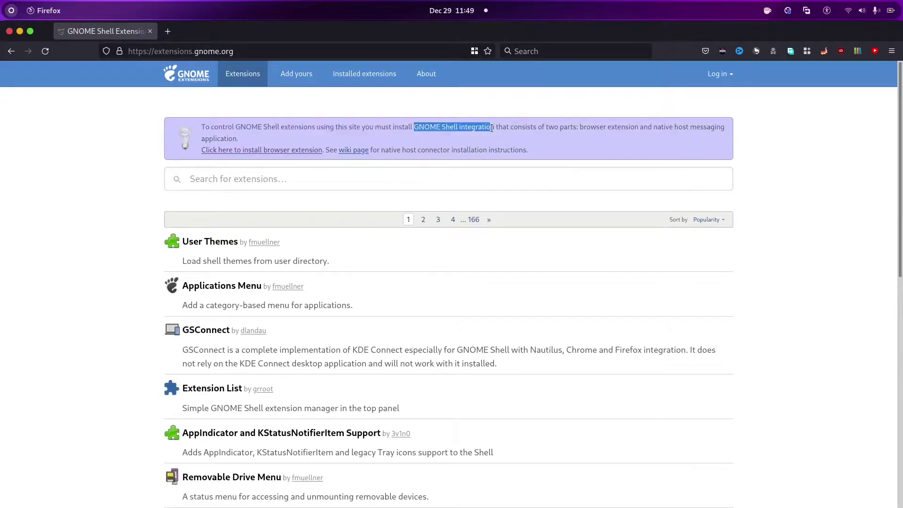
{"action": "left_click", "coordinate": [492, 127]}
{"action": "mouse_move", "coordinate": [4, 3]}
{"action": "left_click", "coordinate": [187, 191]}
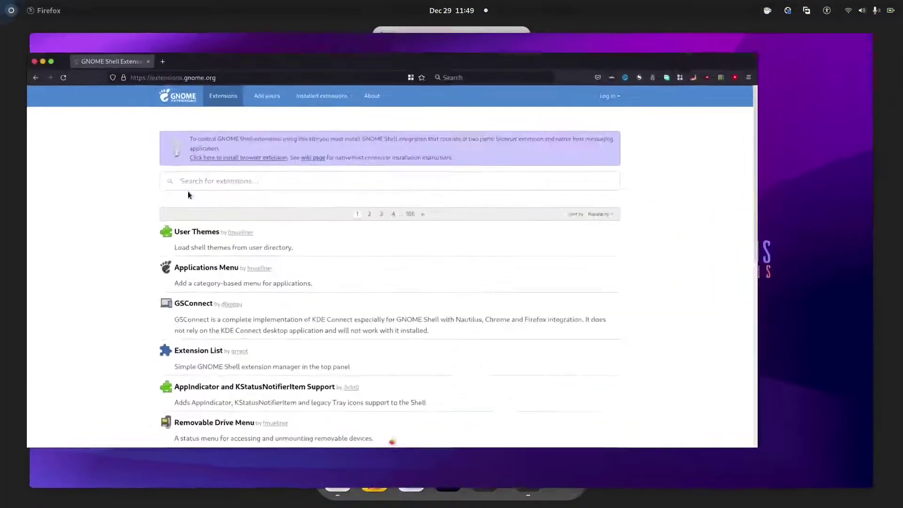
Install the GNOME Shell integration add-on, granting its permissions, and dismiss the notice
{"action": "left_click", "coordinate": [258, 149]}
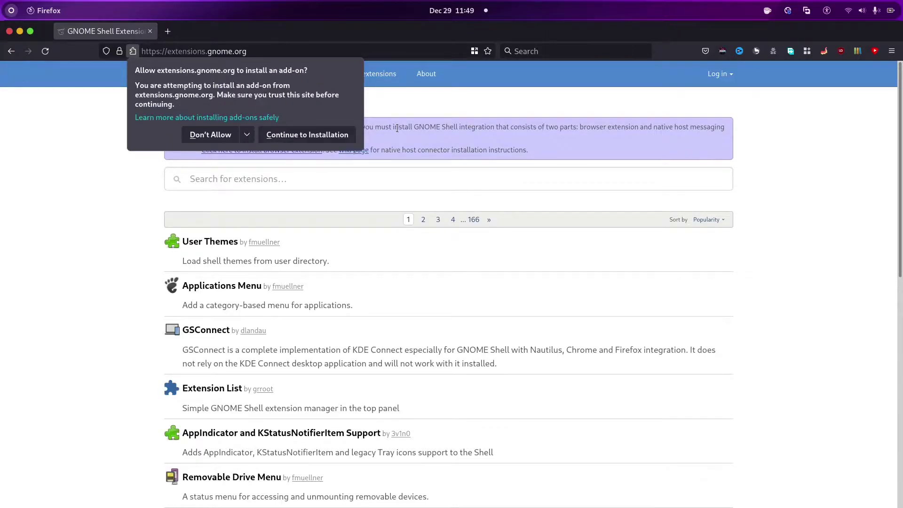
{"action": "left_click", "coordinate": [349, 133]}
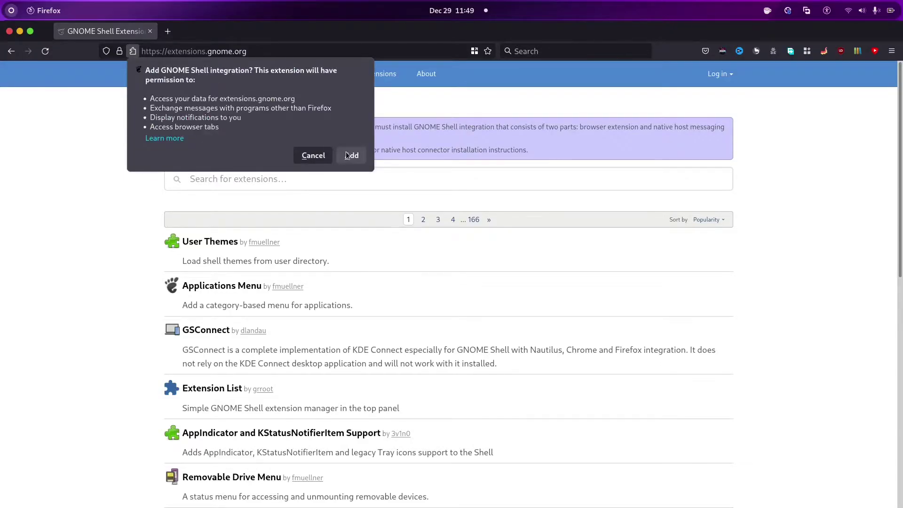
{"action": "left_click", "coordinate": [346, 151]}
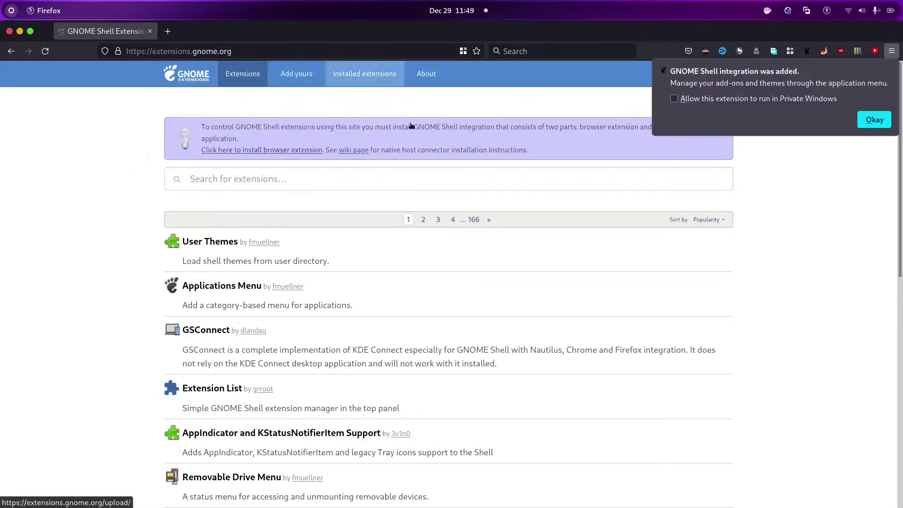
{"action": "left_click", "coordinate": [877, 113]}
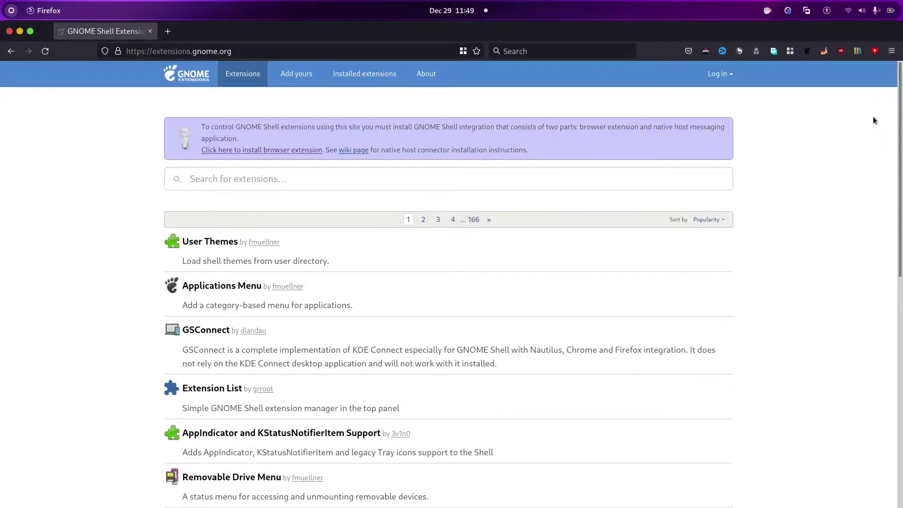
Reload the page, search the catalogue for 'clipboard' and open Clipboard Indicator
{"action": "left_click", "coordinate": [45, 55]}
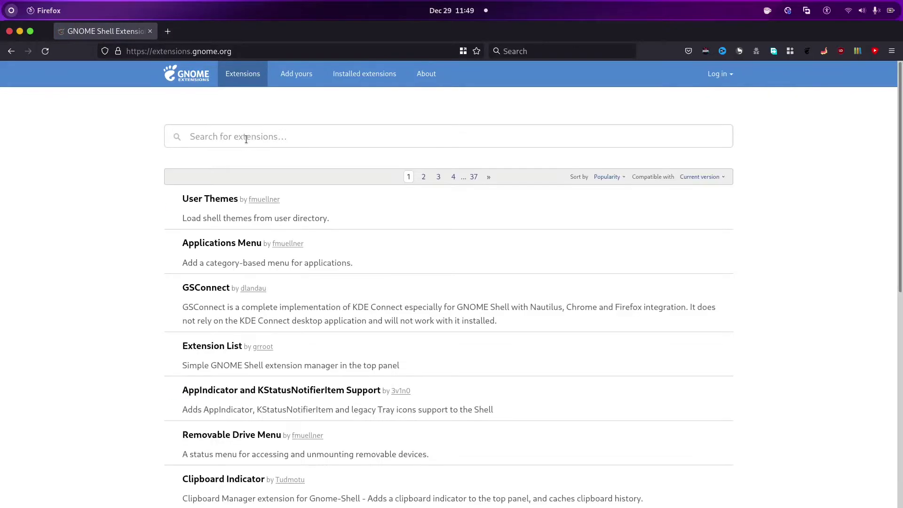
{"action": "left_click", "coordinate": [246, 138]}
{"action": "type", "text": "clipboard"}
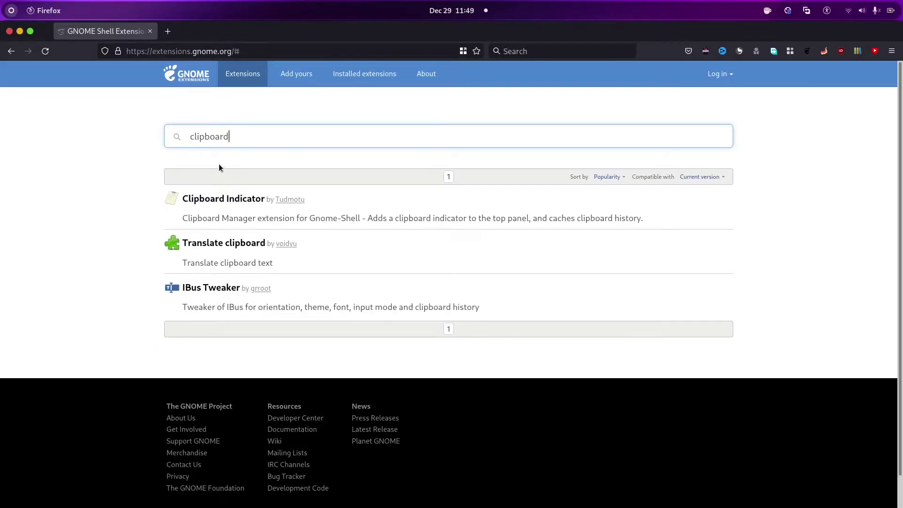
{"action": "left_click", "coordinate": [233, 198]}
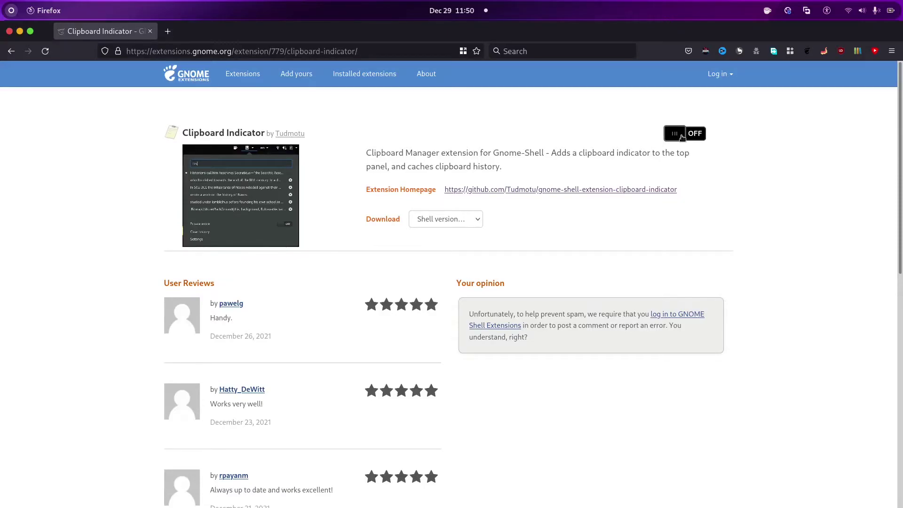
Switch Clipboard Indicator ON, confirm Install, and view its empty top-bar menu
{"action": "left_click", "coordinate": [682, 135]}
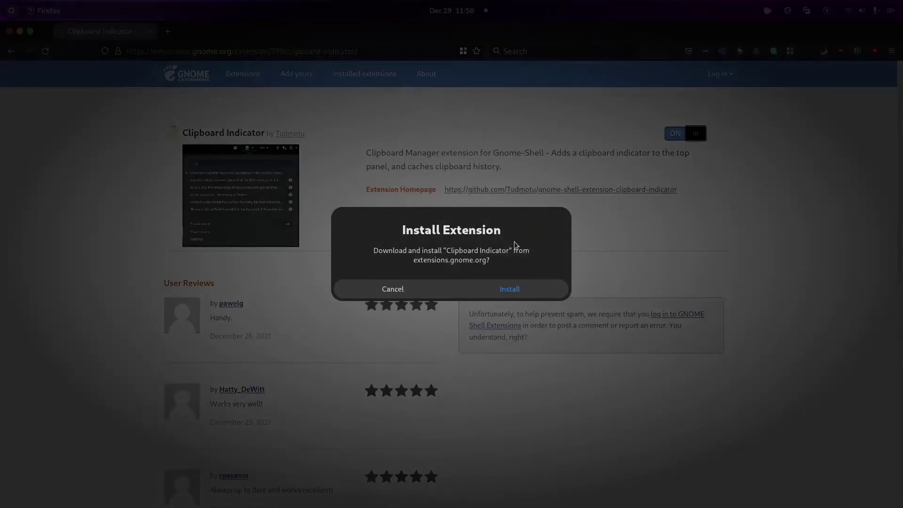
{"action": "left_click", "coordinate": [488, 286]}
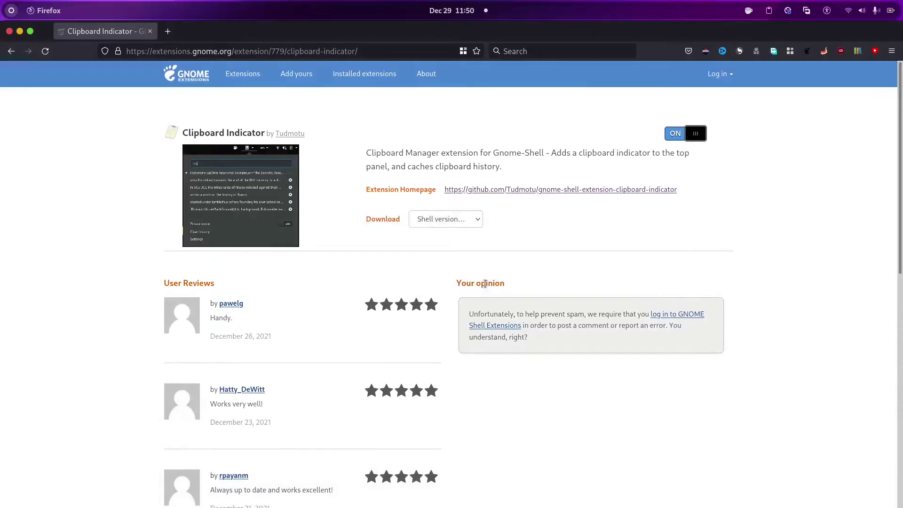
{"action": "left_click", "coordinate": [770, 11]}
{"action": "mouse_move", "coordinate": [827, 11]}
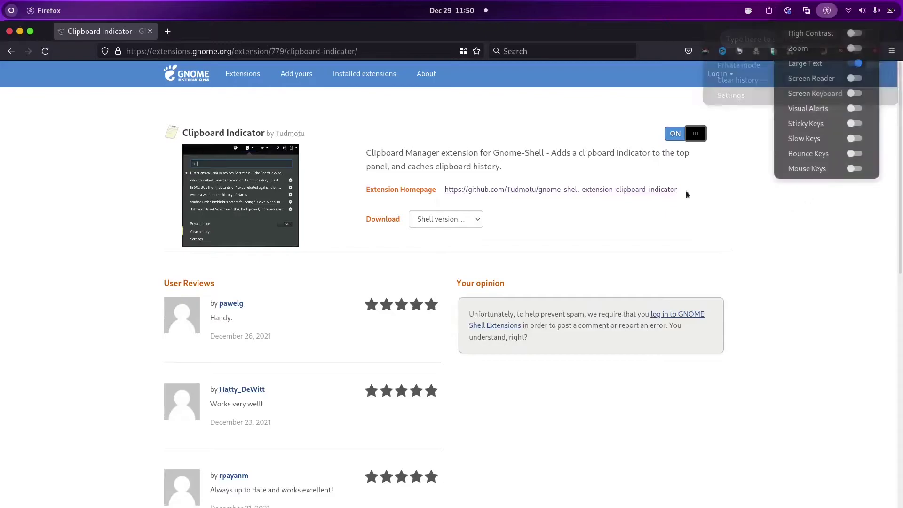
{"action": "mouse_move", "coordinate": [769, 10]}
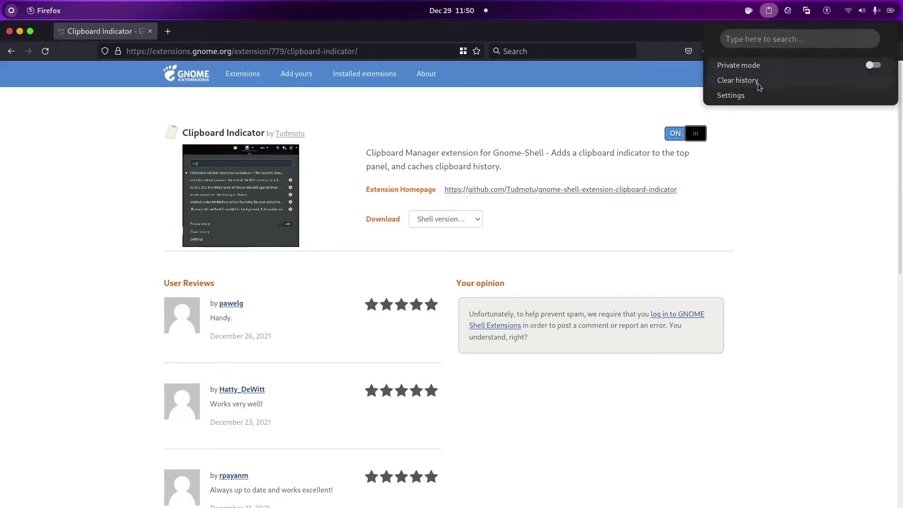
Cut 'test' from a new tab's address bar to the clipboard
{"action": "left_click", "coordinate": [747, 155]}
{"action": "key", "text": "ctrl+t"}
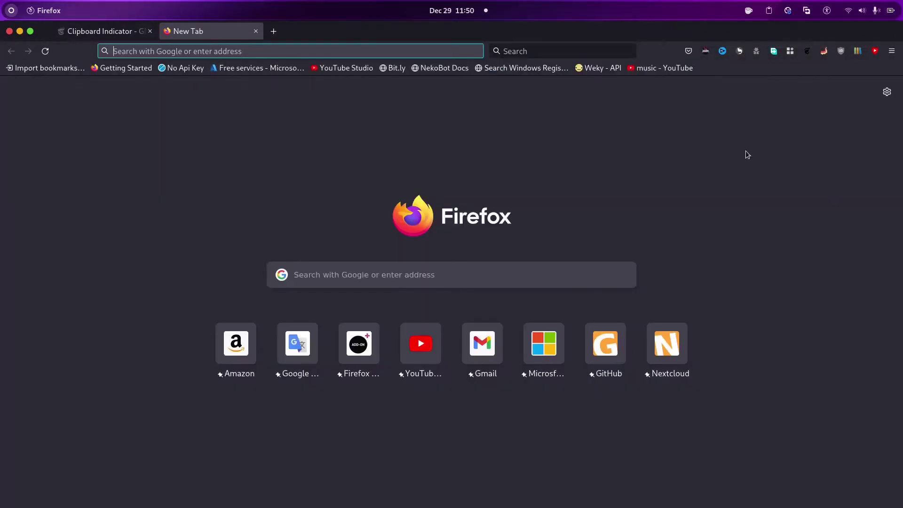
{"action": "type", "text": "test"}
{"action": "key", "text": "ctrl+a"}
{"action": "key", "text": "ctrl+c"}
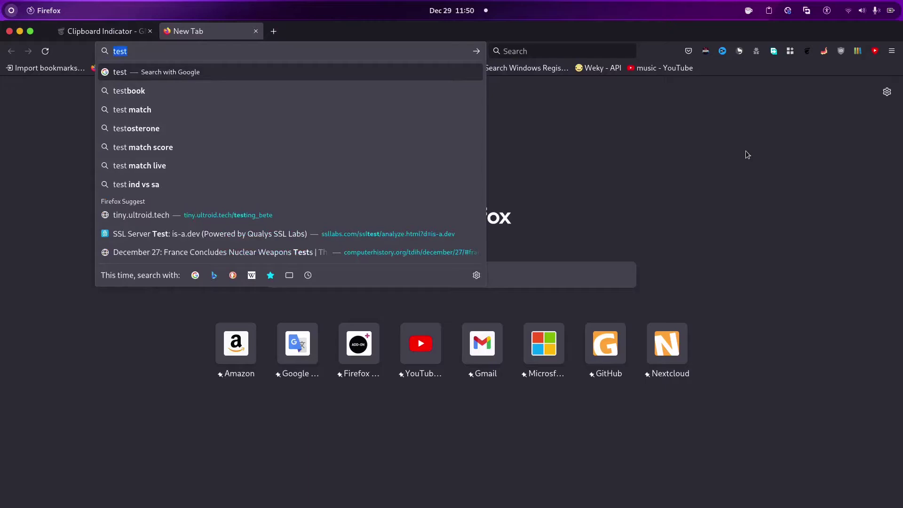
{"action": "key", "text": "BackSpace"}
{"action": "key", "text": "ctrl+w"}
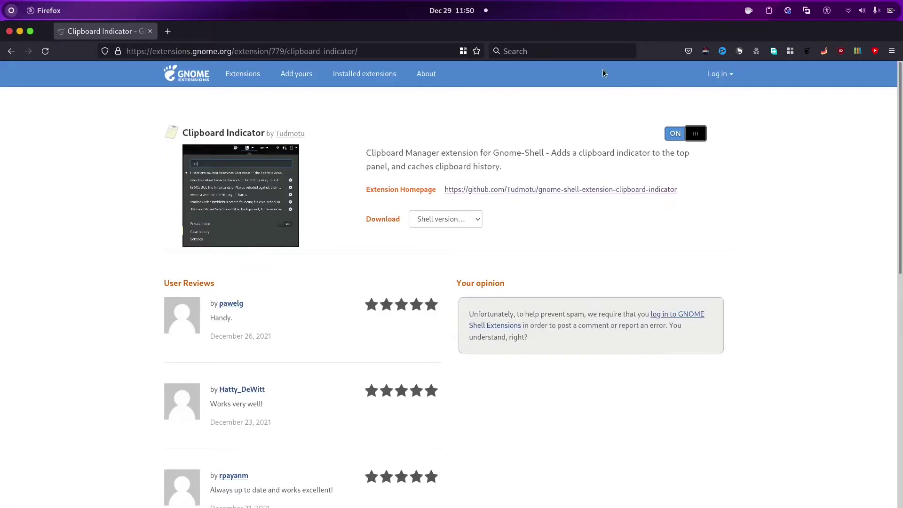
Cut 'hello' from another new tab's address bar to the clipboard
{"action": "key", "text": "ctrl+t"}
{"action": "type", "text": "hello"}
{"action": "key", "text": "ctrl+a"}
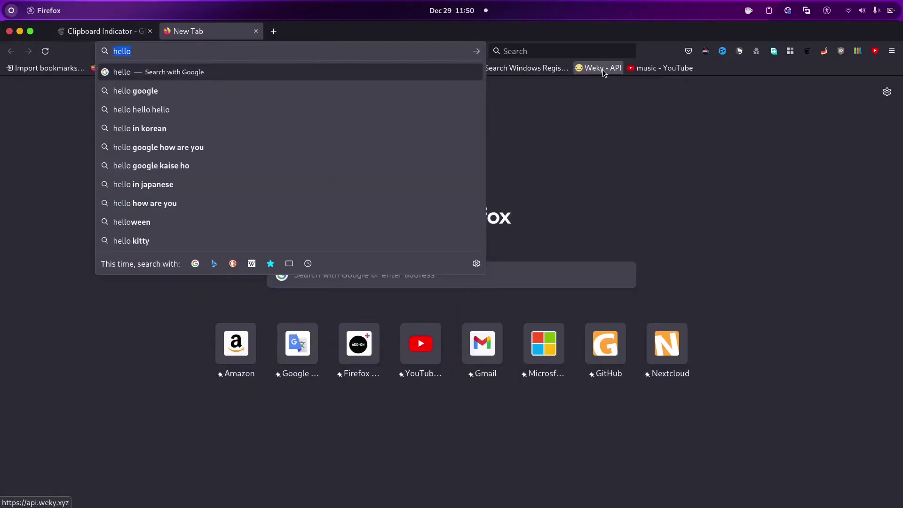
{"action": "key", "text": "BackSpace"}
{"action": "key", "text": "ctrl+w"}
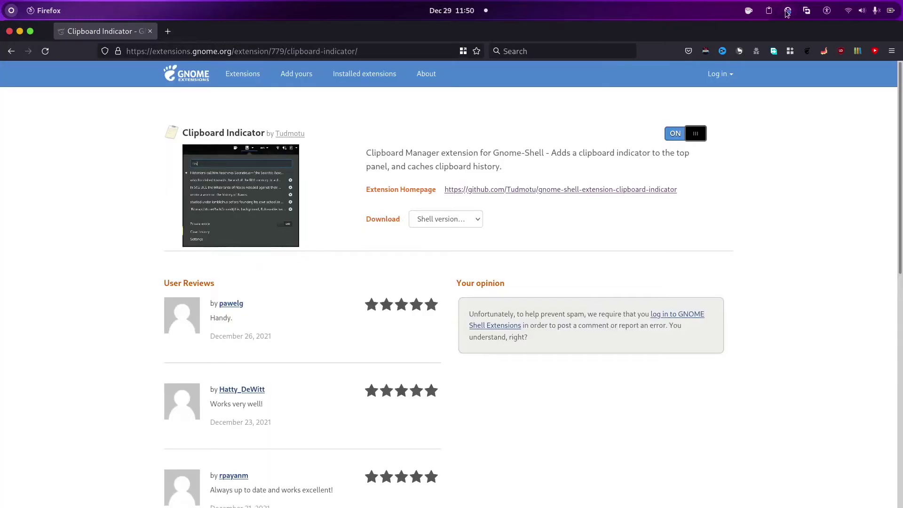
Choose 'test' in the clipboard history, then type 'hello' in a new tab and close it
{"action": "left_click", "coordinate": [769, 11]}
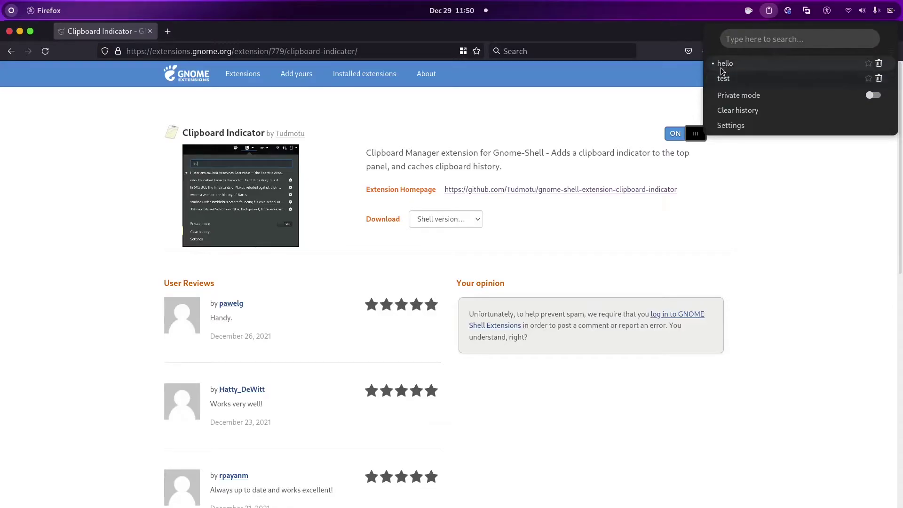
{"action": "left_click", "coordinate": [726, 78]}
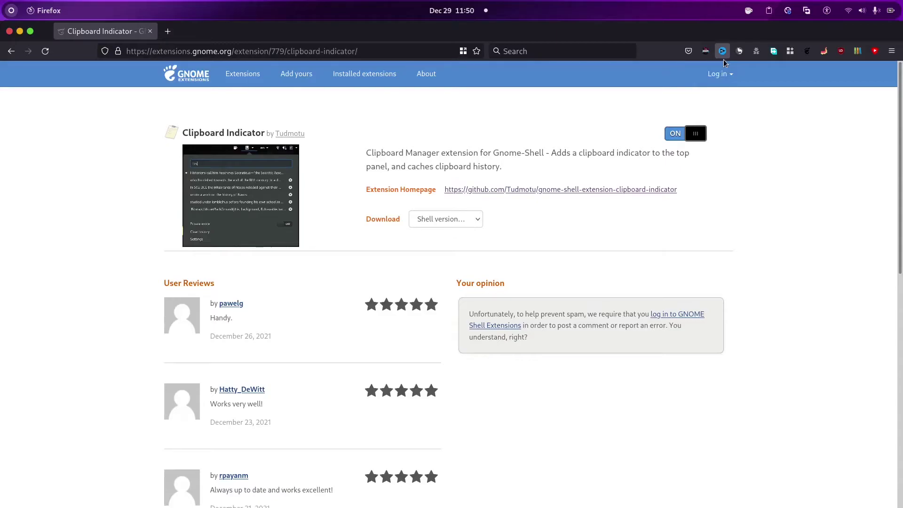
{"action": "key", "text": "ctrl+t"}
{"action": "type", "text": "hello"}
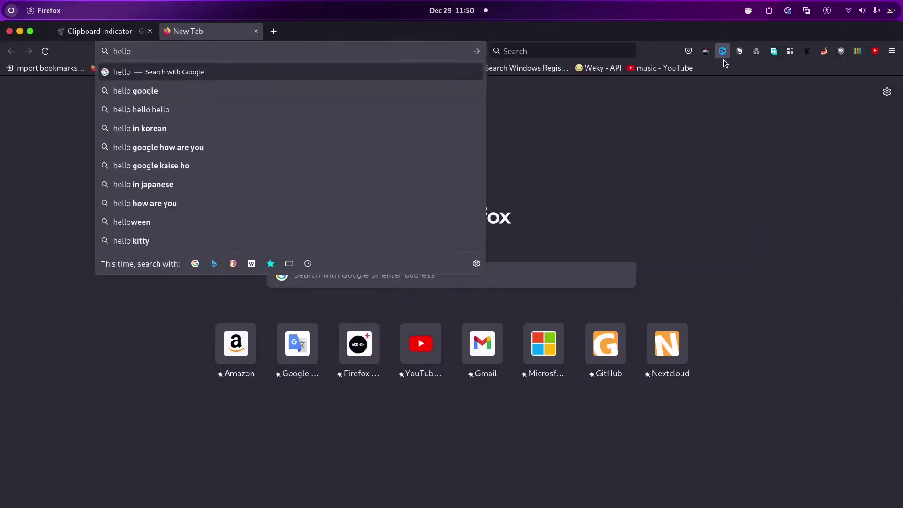
{"action": "key", "text": "ctrl+w"}
Reselect 'test' from the history, paste it into a new tab, and check the menu
{"action": "left_click", "coordinate": [770, 12]}
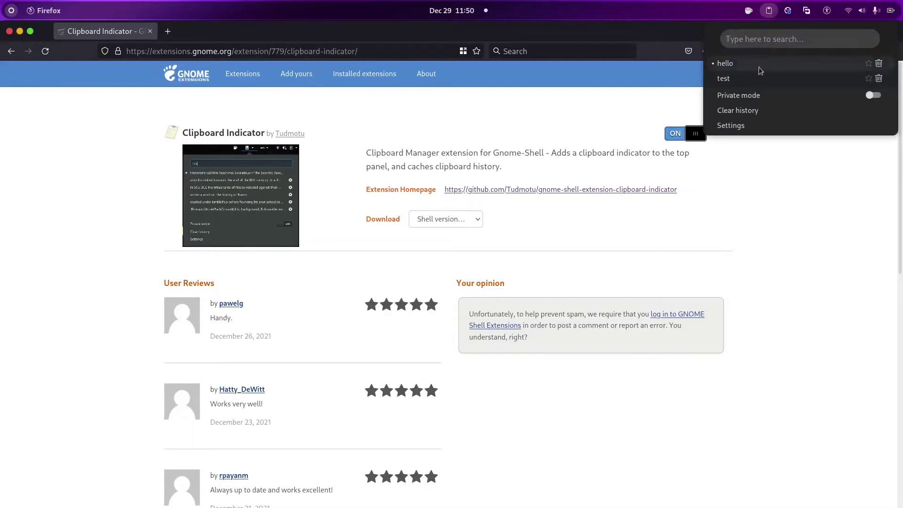
{"action": "left_click", "coordinate": [741, 79]}
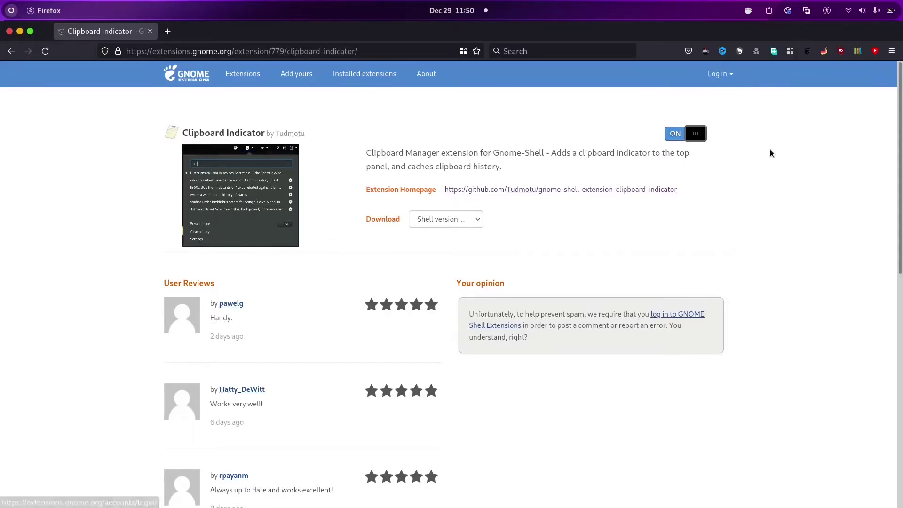
{"action": "key", "text": "ctrl+t"}
{"action": "key", "text": "ctrl+v"}
{"action": "key", "text": "ctrl+w"}
{"action": "left_click", "coordinate": [769, 11]}
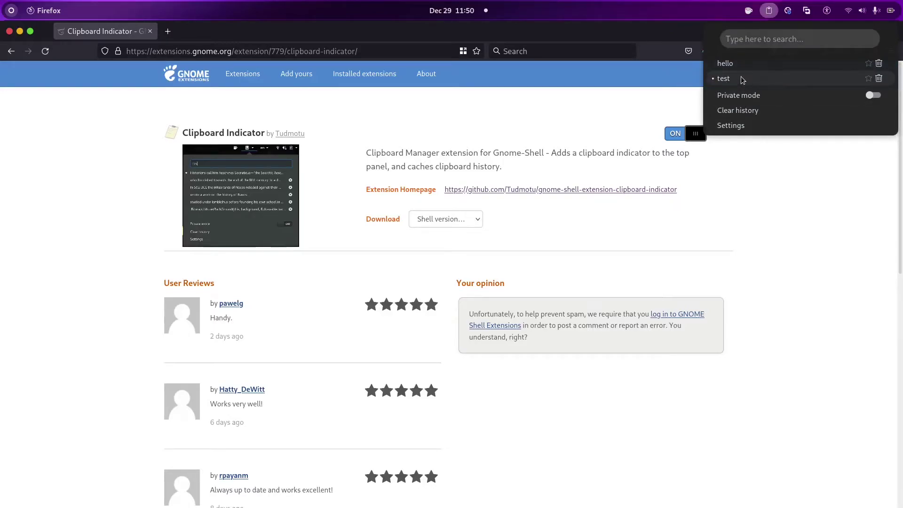
{"action": "left_click", "coordinate": [716, 62]}
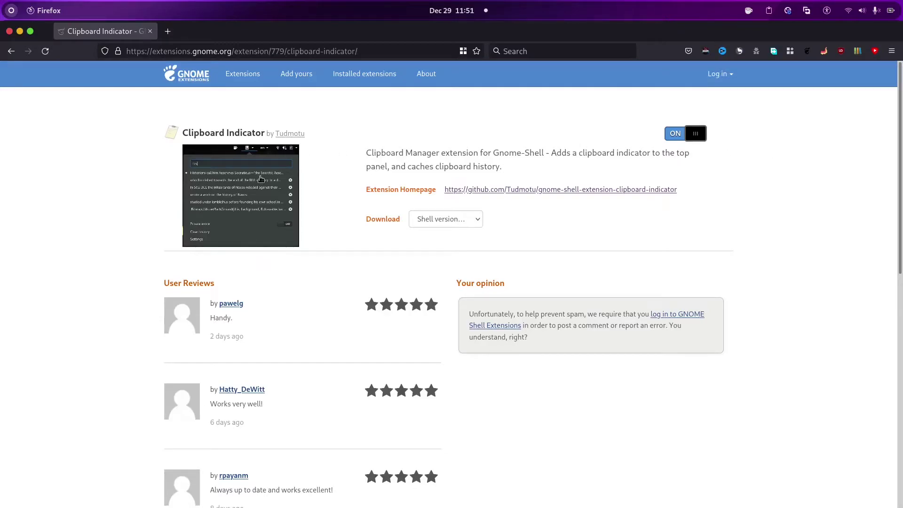
Copy the enlarged extension screenshot via Copy Image and check the clipboard history
{"action": "left_click", "coordinate": [242, 186]}
{"action": "right_click", "coordinate": [397, 211]}
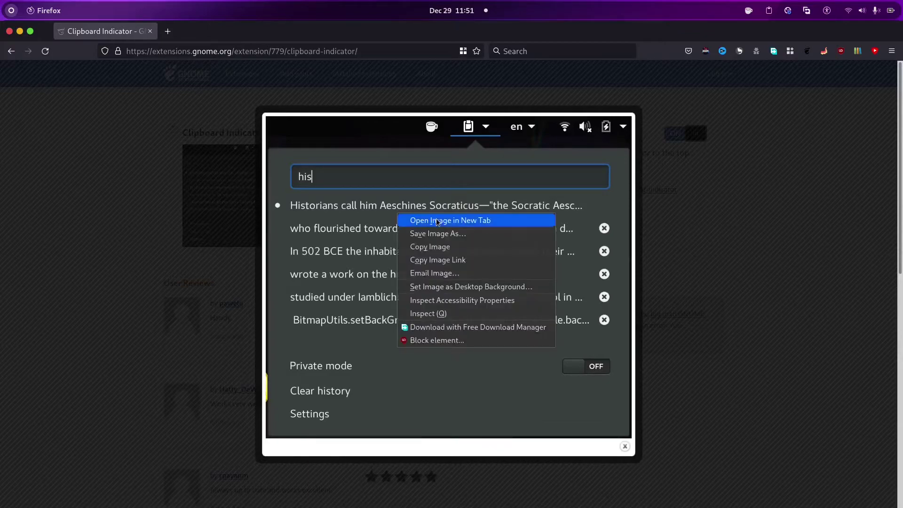
{"action": "left_click", "coordinate": [430, 246]}
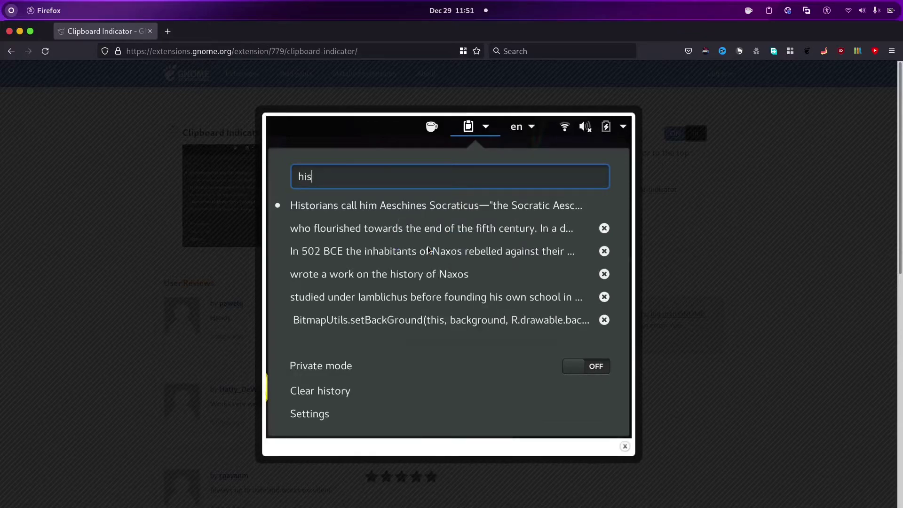
{"action": "left_click", "coordinate": [769, 10]}
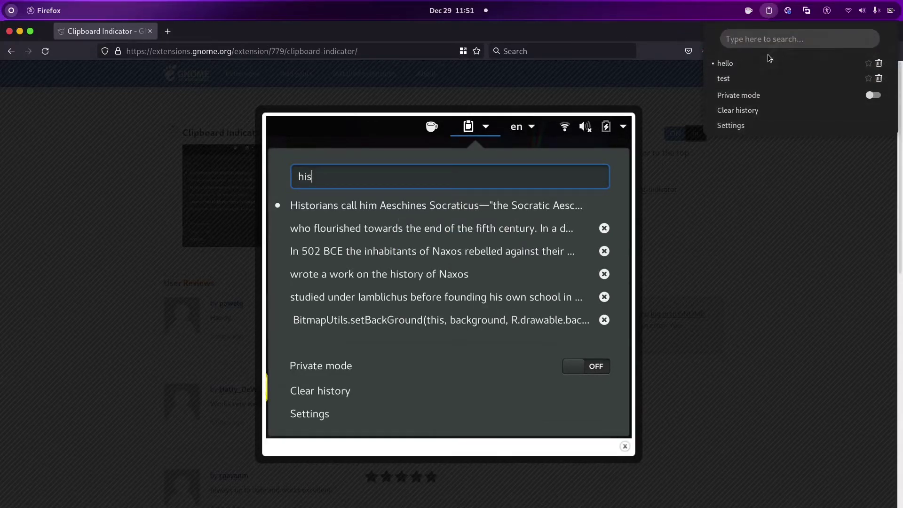
{"action": "left_click", "coordinate": [533, 108]}
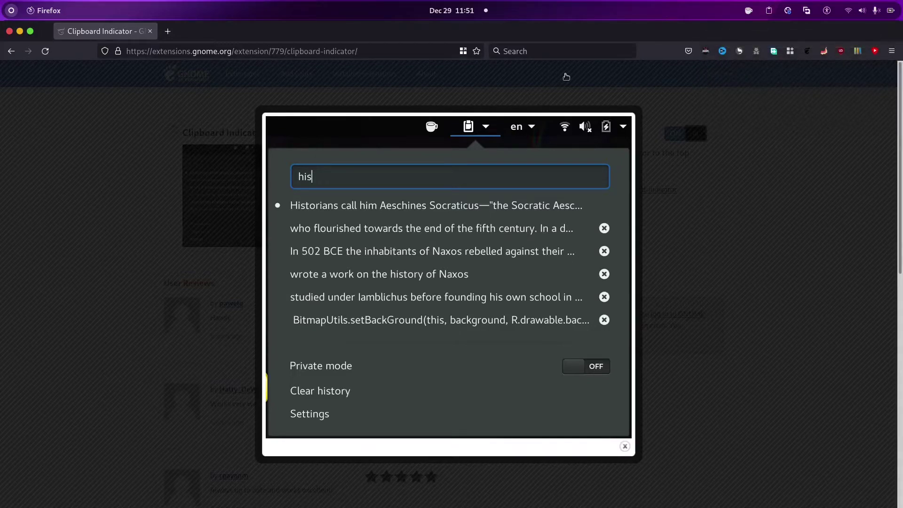
{"action": "left_click", "coordinate": [532, 108]}
Disable auto suspend and reopen the clipboard history menu
{"action": "left_click", "coordinate": [749, 11]}
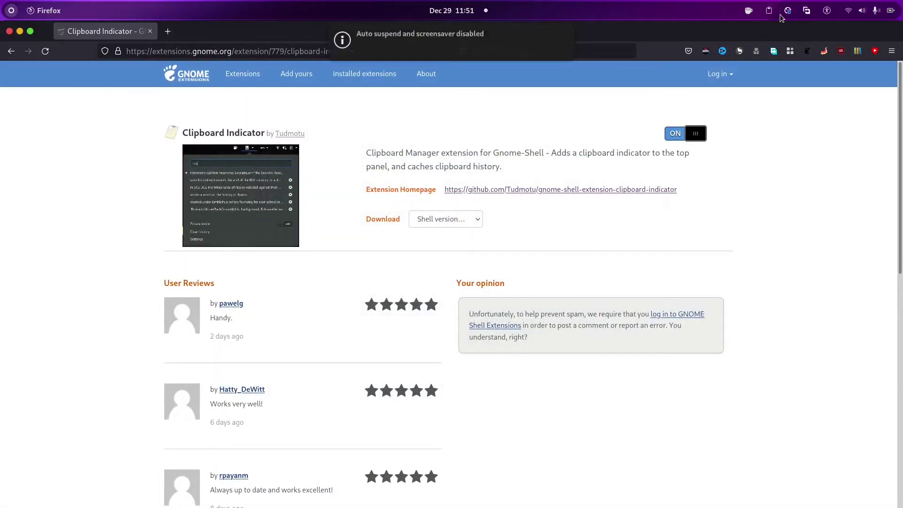
{"action": "left_click", "coordinate": [769, 11]}
{"action": "left_click", "coordinate": [769, 10]}
{"action": "left_click", "coordinate": [769, 11]}
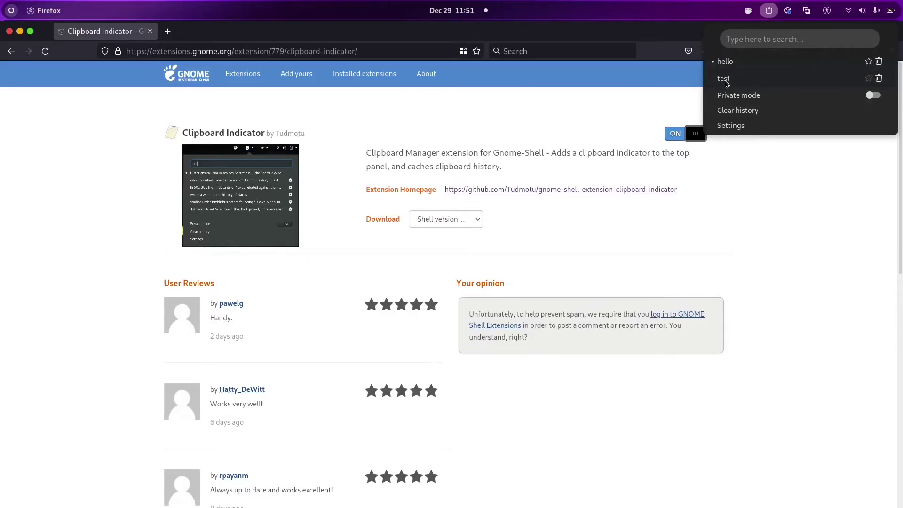
Cut 'test againm' from a new tab's address bar and view the updated history
{"action": "left_click", "coordinate": [616, 166]}
{"action": "key", "text": "ctrl+t"}
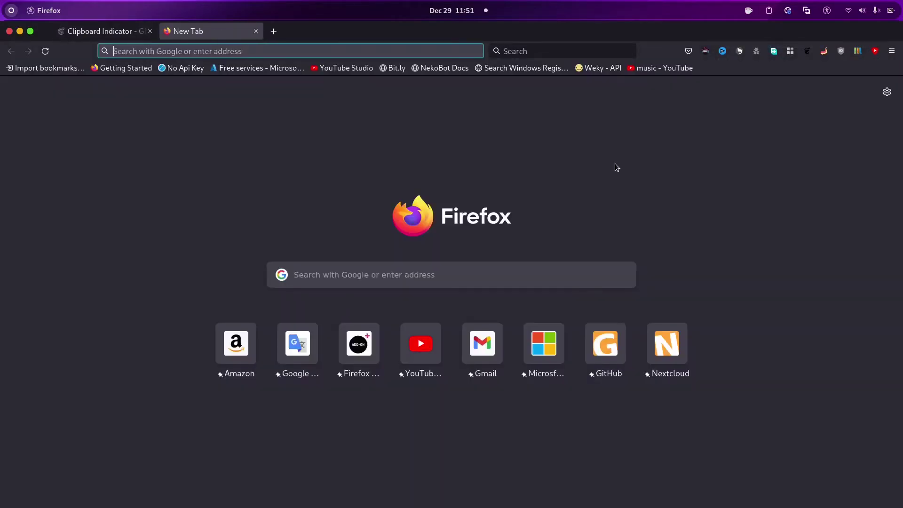
{"action": "type", "text": "test againm"}
{"action": "key", "text": "ctrl+a"}
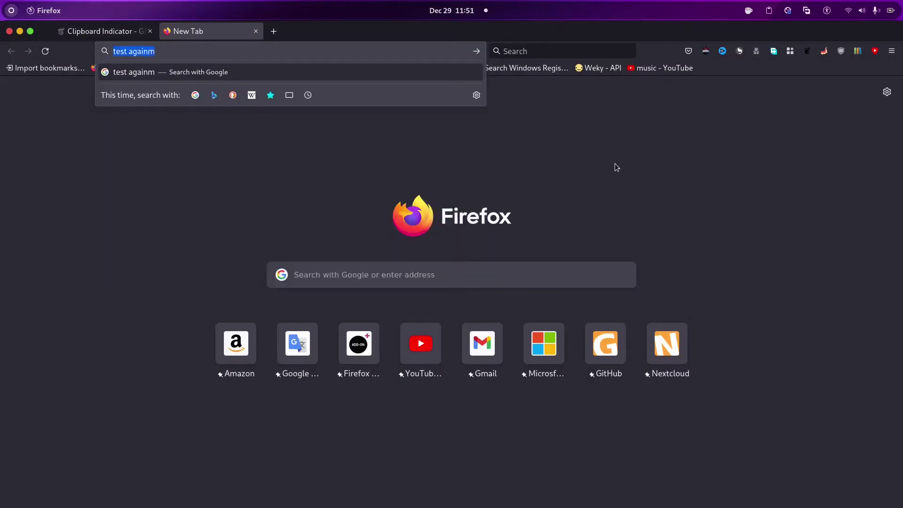
{"action": "key", "text": "BackSpace"}
{"action": "key", "text": "ctrl+w"}
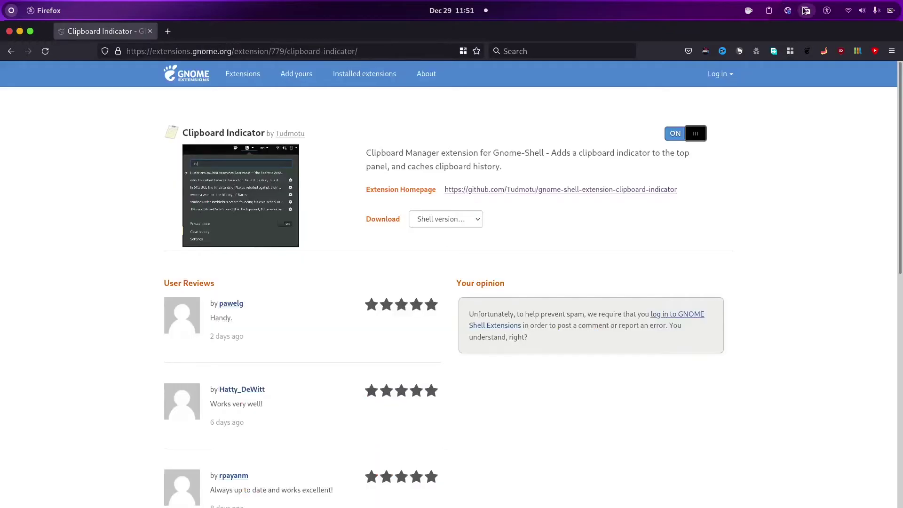
{"action": "left_click", "coordinate": [769, 10]}
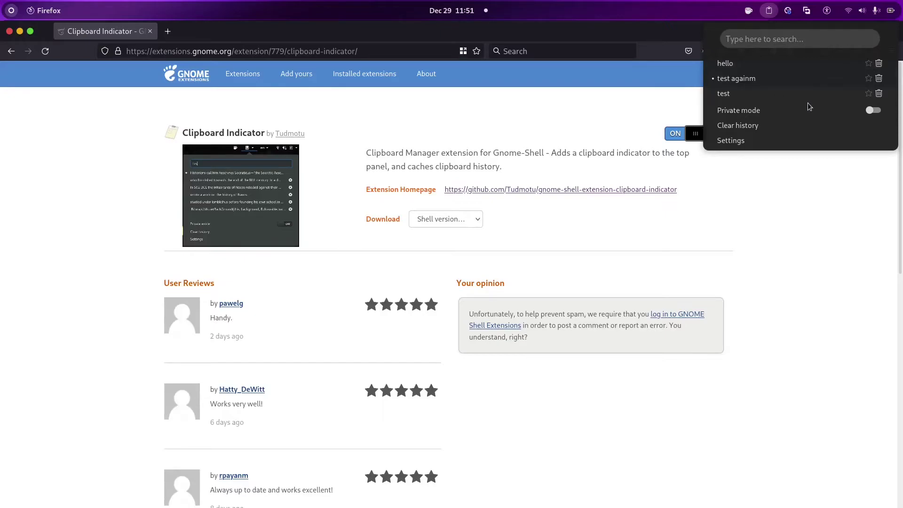
Turn clipboard Private mode on and close the menu
{"action": "left_click", "coordinate": [875, 109]}
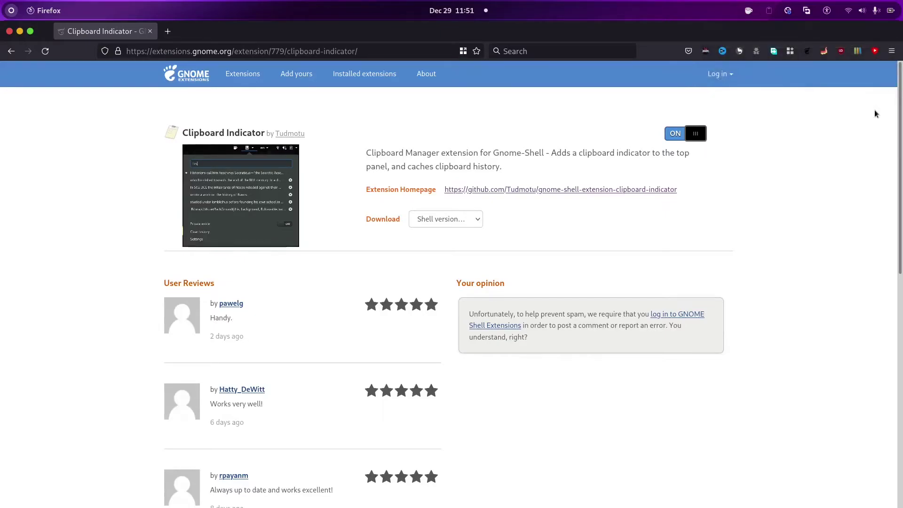
{"action": "left_click", "coordinate": [770, 12]}
{"action": "key", "text": "Escape"}
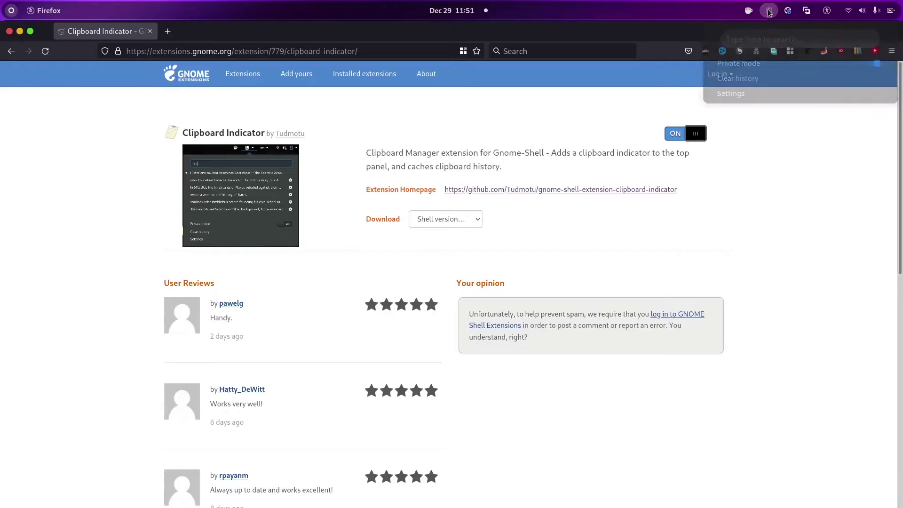
Type test, 1 and etc in a scratch tab's address bar, clear it, and close the tab
{"action": "key", "text": "ctrl+t"}
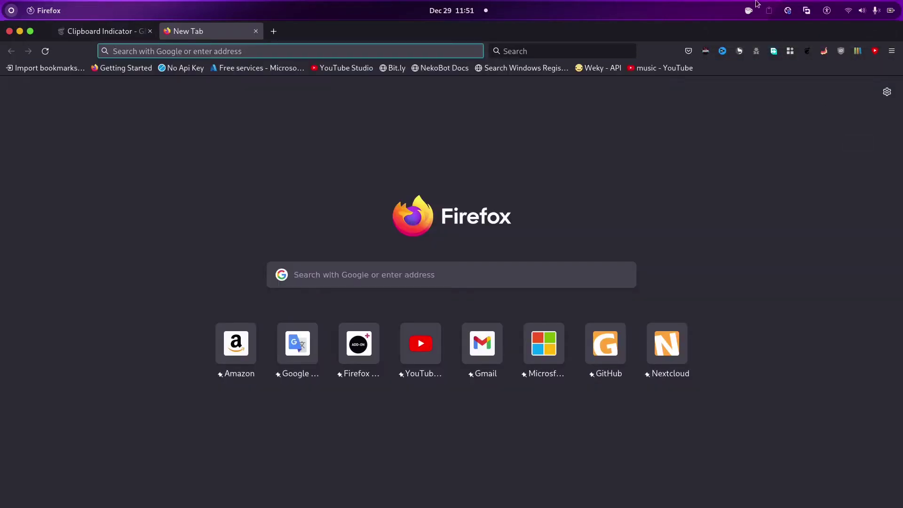
{"action": "key", "text": "ctrl+Tab"}
{"action": "key", "text": "ctrl+Tab"}
{"action": "type", "text": "test"}
{"action": "key", "text": "ctrl+a"}
{"action": "key", "text": "BackSpace"}
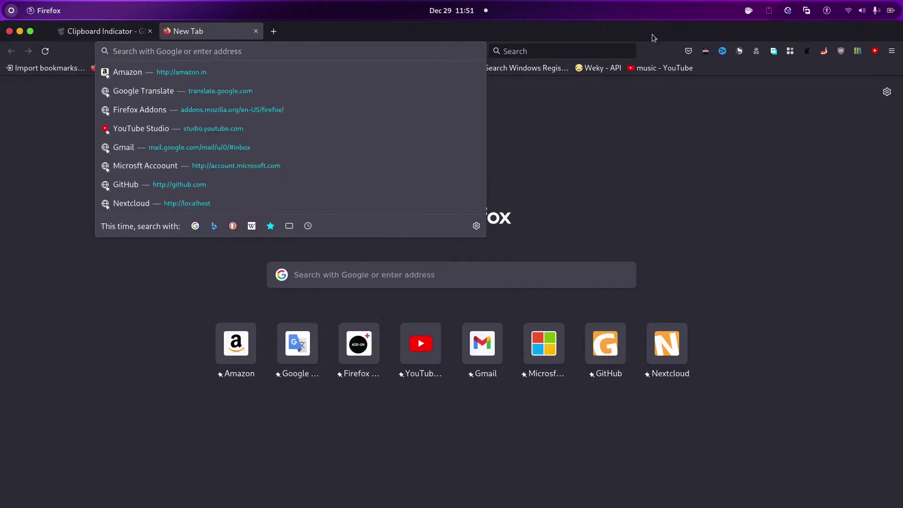
{"action": "type", "text": "1"}
{"action": "key", "text": "BackSpace"}
{"action": "type", "text": "1"}
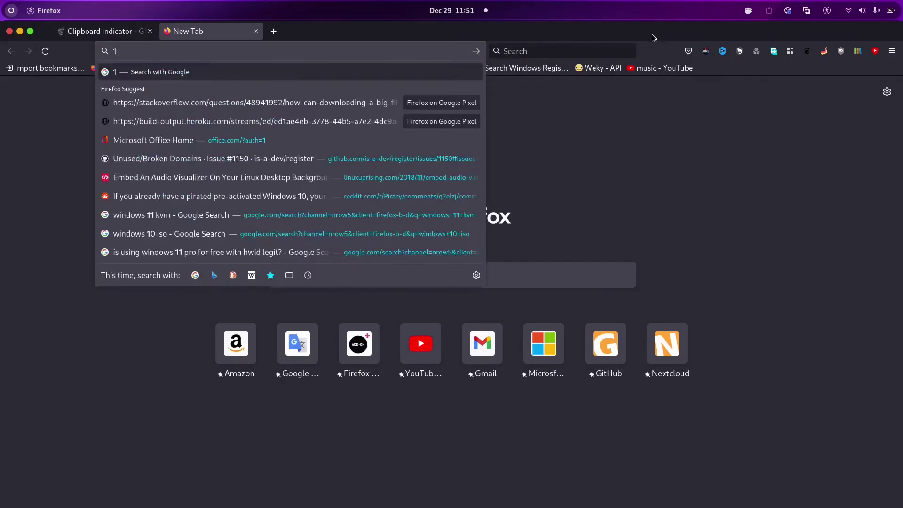
{"action": "key", "text": "BackSpace"}
{"action": "type", "text": "etc"}
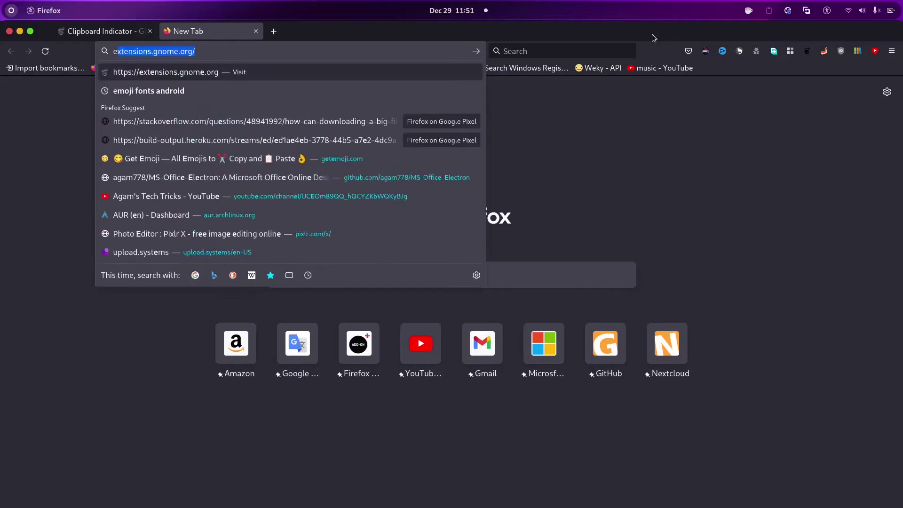
{"action": "key", "text": "ctrl+a"}
{"action": "key", "text": "BackSpace"}
{"action": "key", "text": "ctrl+w"}
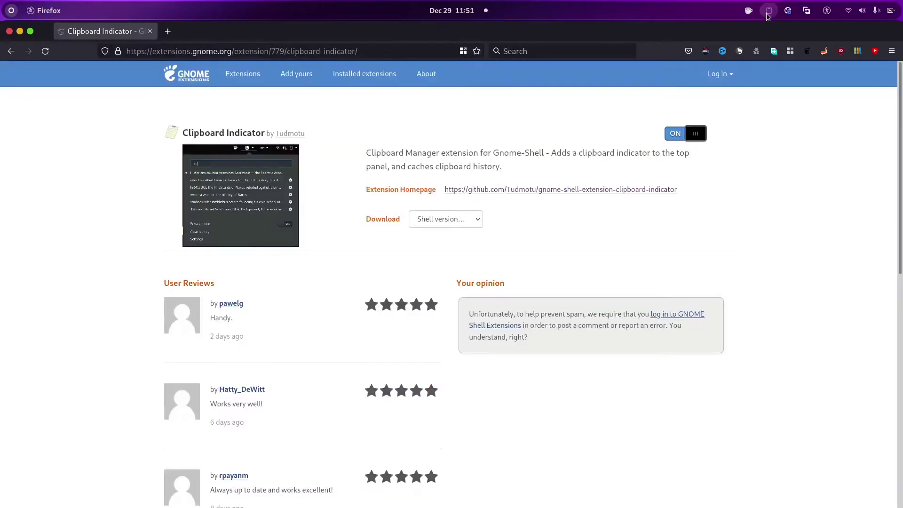
Switch Private mode off and reopen the menu to see hello, test againm and test
{"action": "left_click", "coordinate": [768, 10]}
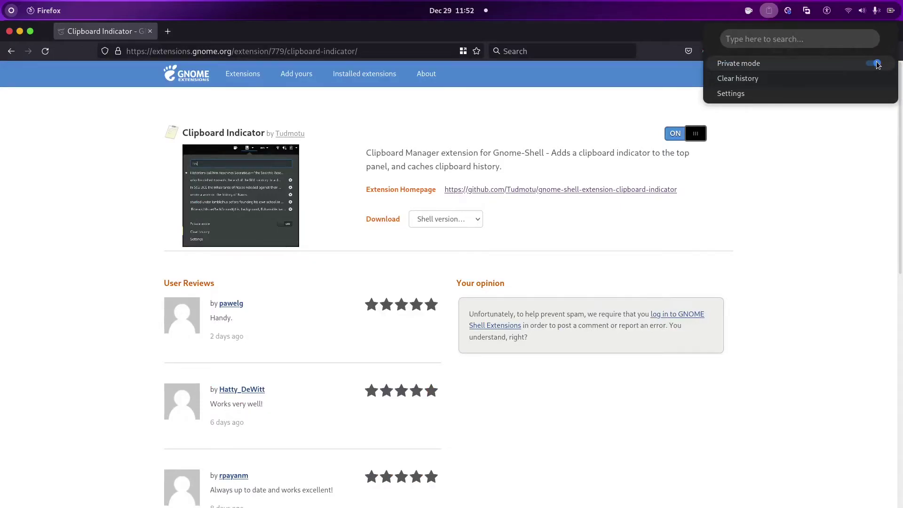
{"action": "left_click", "coordinate": [876, 63]}
{"action": "left_click", "coordinate": [769, 10]}
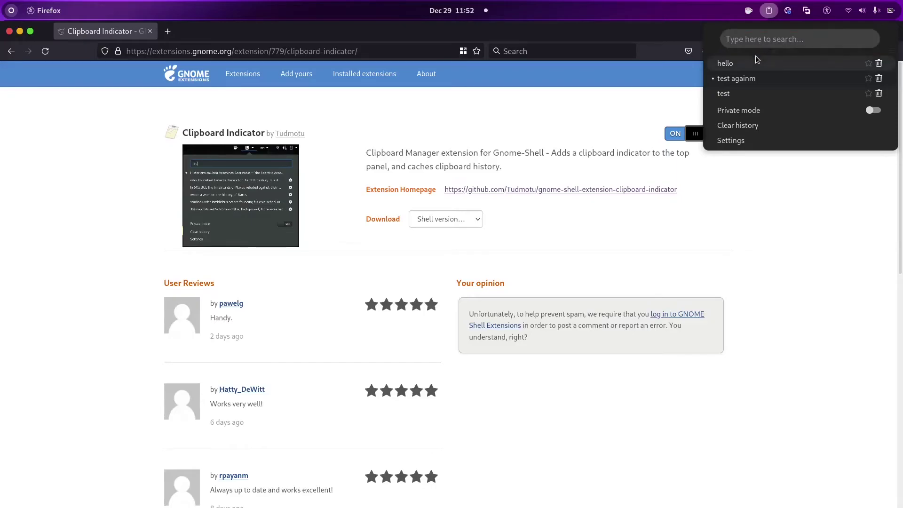
Clear the clipboard history down to 'test againm' and open Clipboard Indicator's settings
{"action": "left_click", "coordinate": [746, 129]}
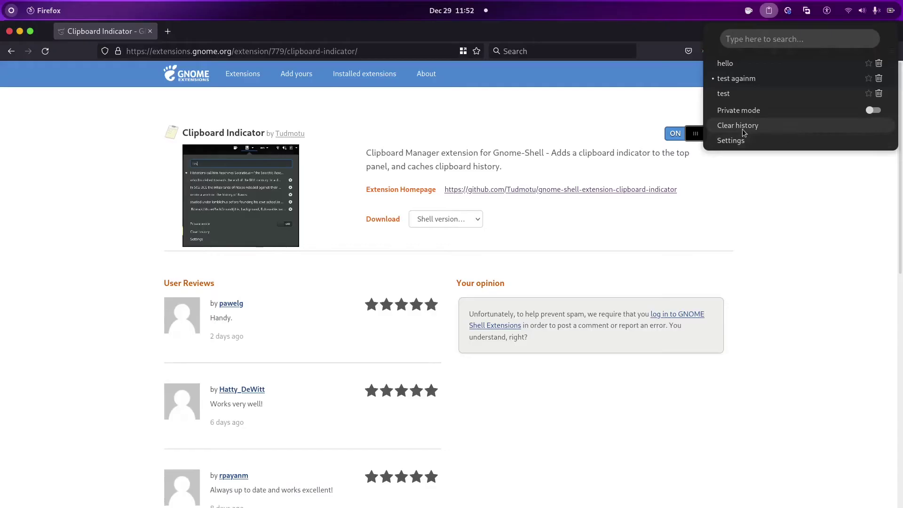
{"action": "left_click", "coordinate": [521, 288]}
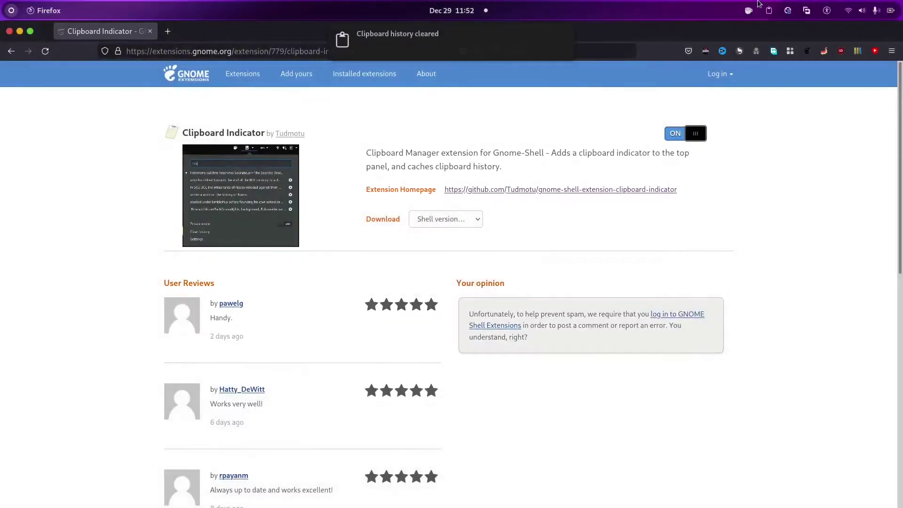
{"action": "left_click", "coordinate": [769, 12]}
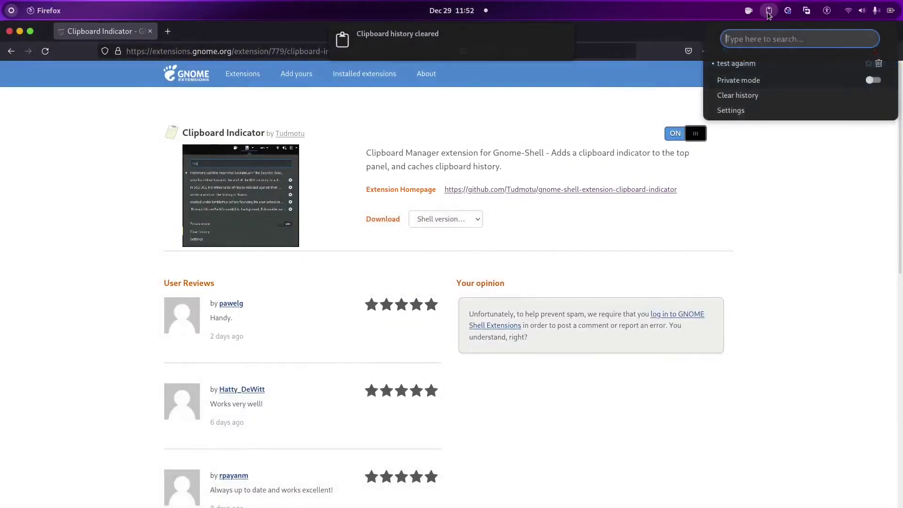
{"action": "left_click", "coordinate": [737, 112]}
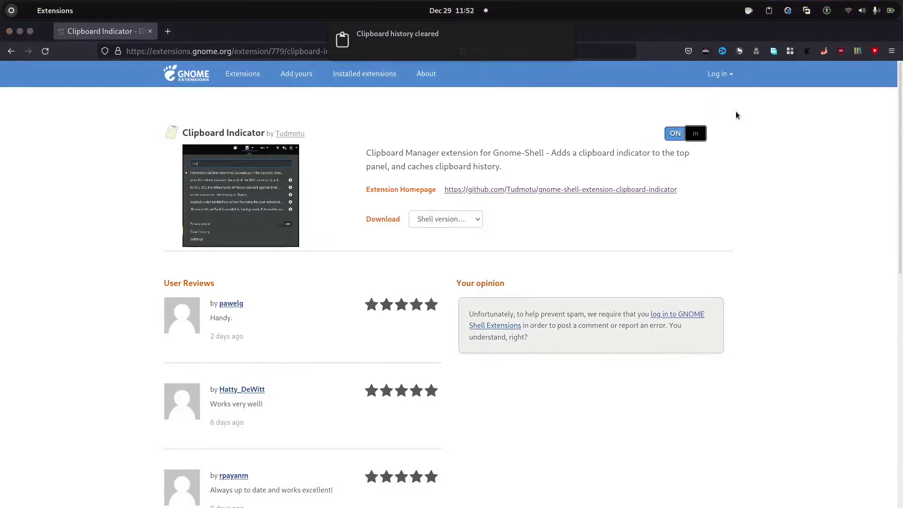
{"action": "key", "text": "super"}
Bring the Clipboard Indicator settings window forward and focus its Max cache file size field
{"action": "left_click", "coordinate": [279, 196]}
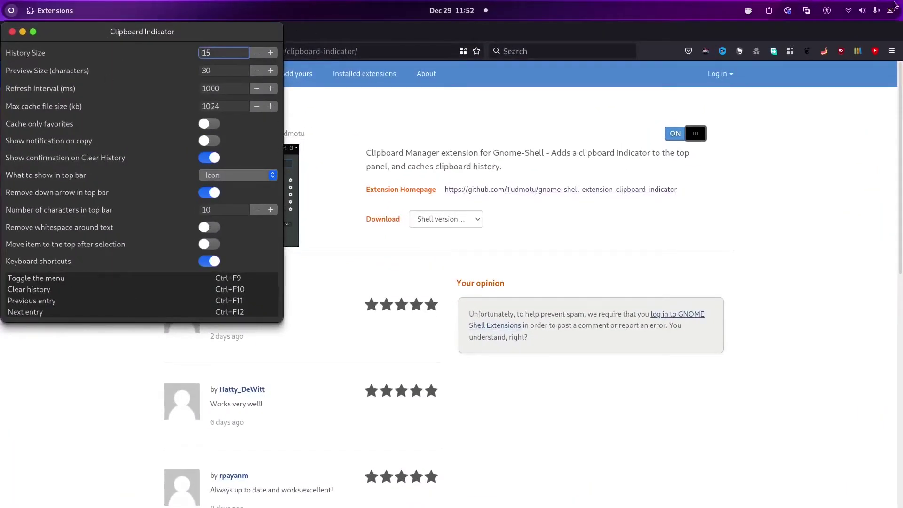
{"action": "left_click", "coordinate": [768, 10]}
{"action": "left_click", "coordinate": [768, 11]}
{"action": "left_click", "coordinate": [768, 10]}
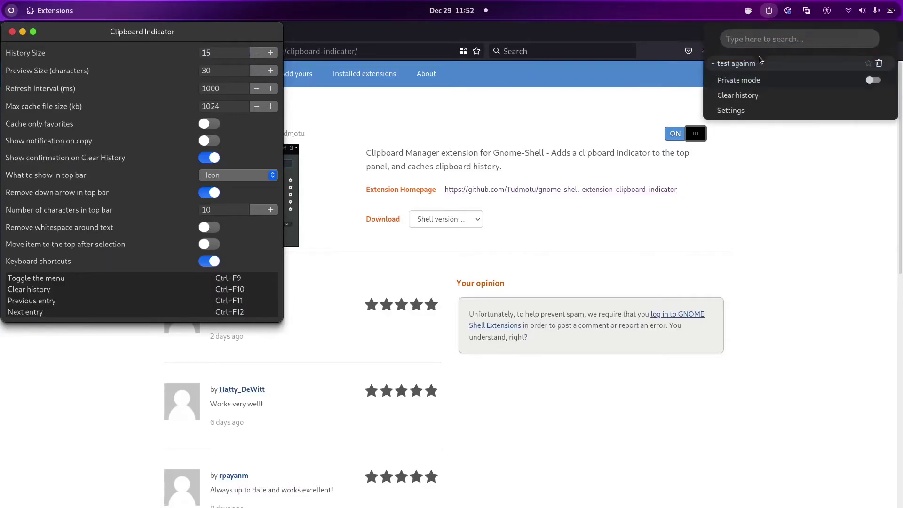
{"action": "mouse_move", "coordinate": [424, 9]}
{"action": "left_click", "coordinate": [222, 55]}
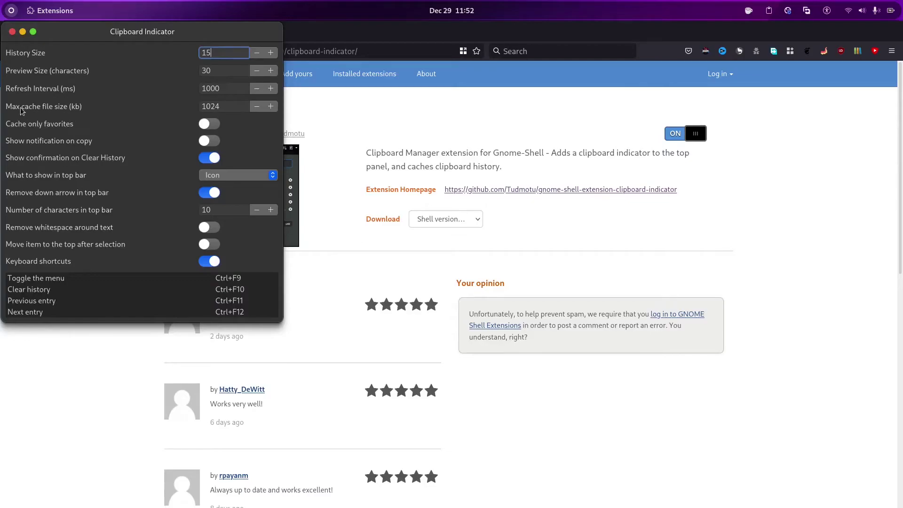
{"action": "left_click", "coordinate": [221, 103]}
Show the clipboard history menu beside the settings window, holding only 'test againm'
{"action": "left_click", "coordinate": [229, 71]}
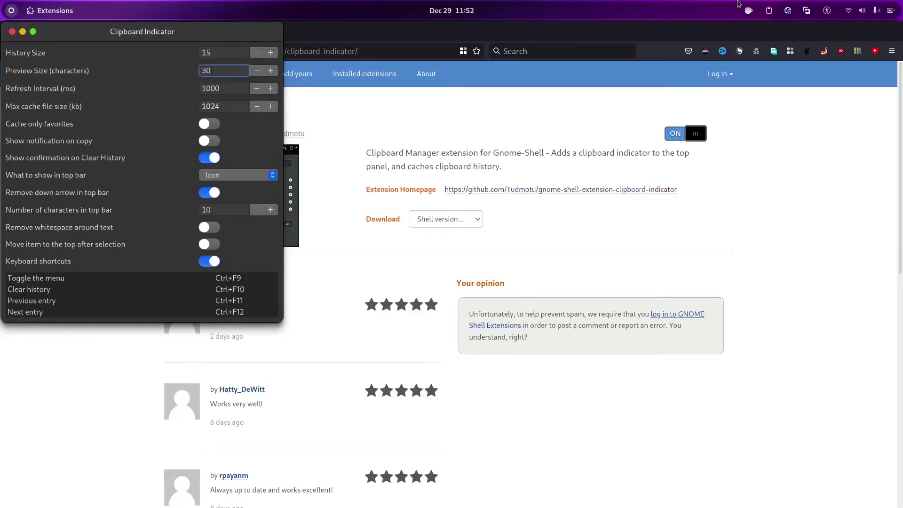
{"action": "left_click", "coordinate": [766, 7]}
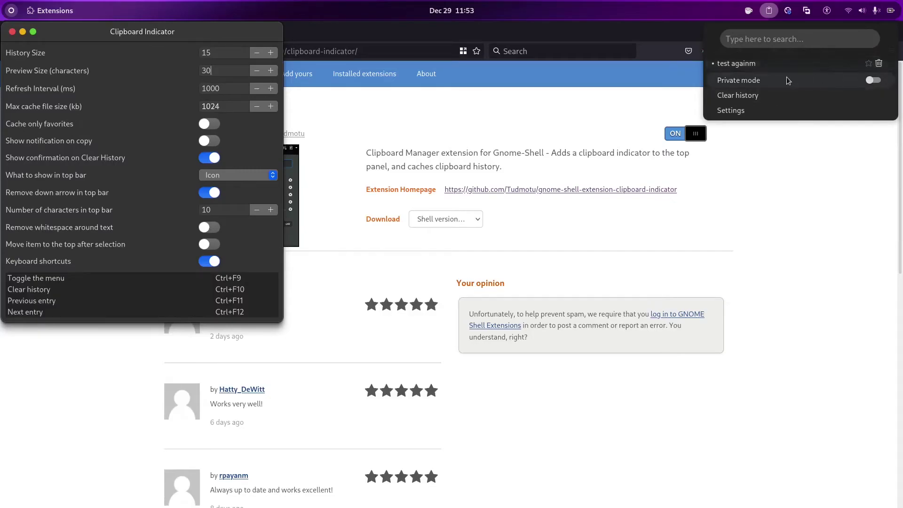
{"action": "left_click", "coordinate": [95, 126]}
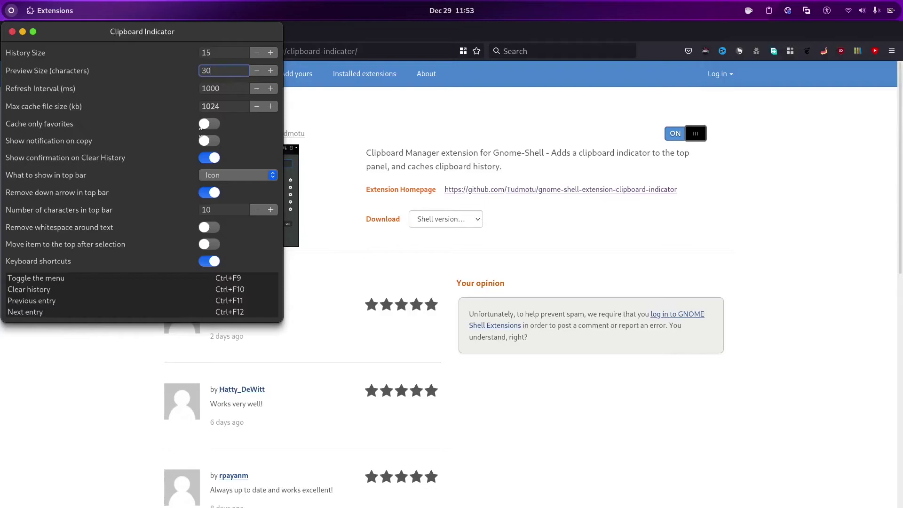
{"action": "left_click", "coordinate": [769, 11]}
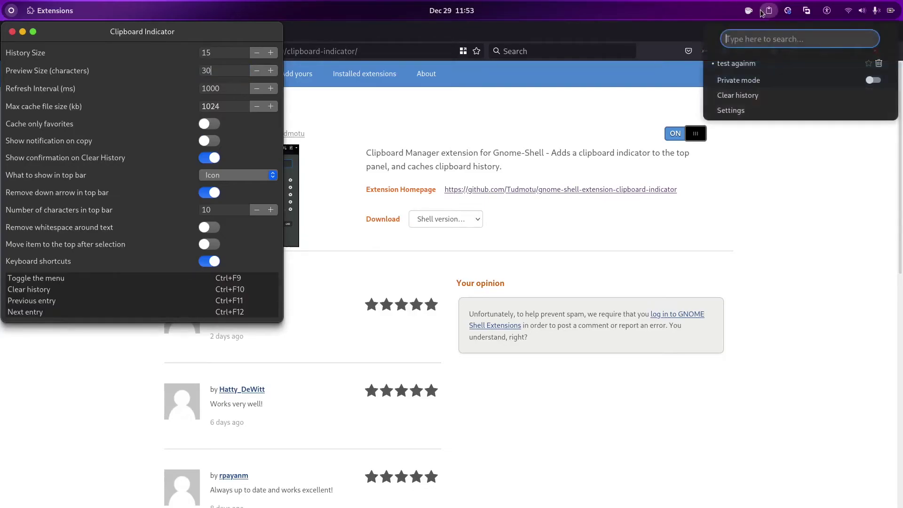
{"action": "mouse_move", "coordinate": [806, 10]}
{"action": "mouse_move", "coordinate": [769, 10]}
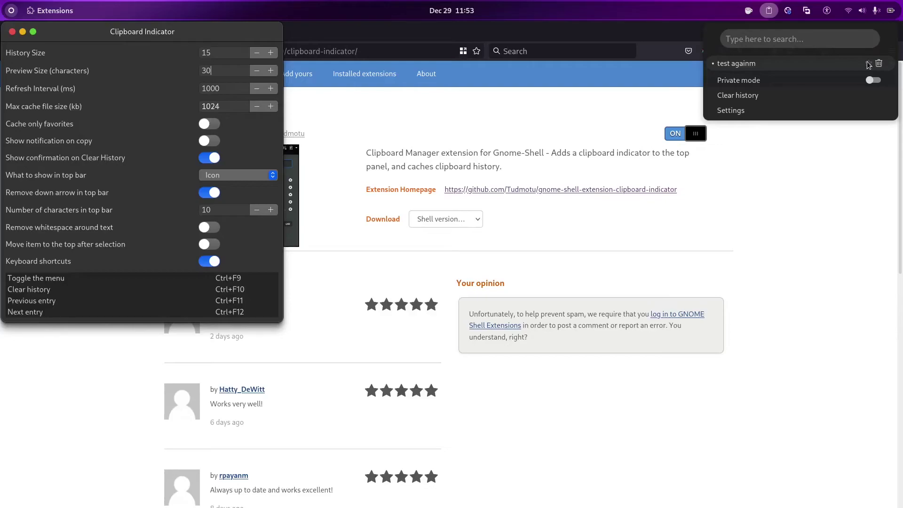
Turn on Show notification on copy and cut 'test' from a new Firefox tab
{"action": "left_click", "coordinate": [106, 133]}
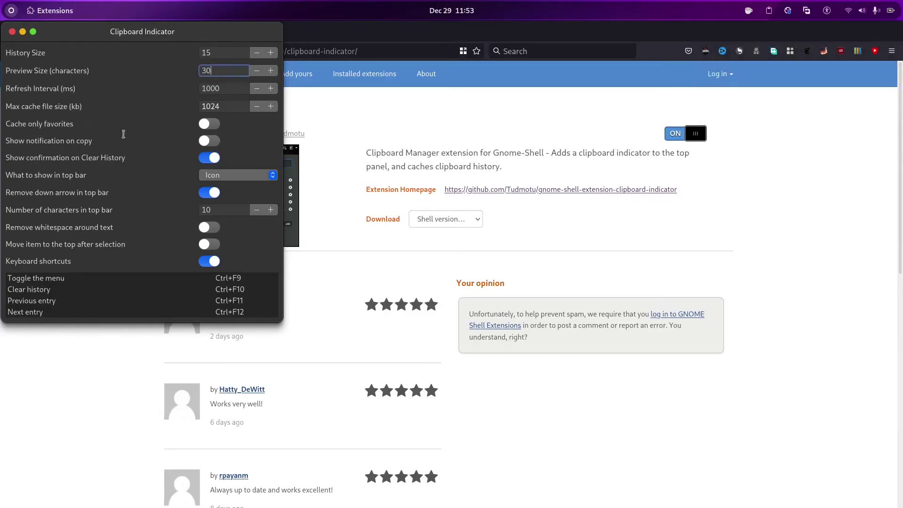
{"action": "left_click", "coordinate": [207, 142]}
{"action": "key", "text": "ctrl+w"}
{"action": "key", "text": "ctrl+t"}
{"action": "type", "text": "test"}
{"action": "key", "text": "ctrl+a"}
{"action": "key", "text": "ctrl+x"}
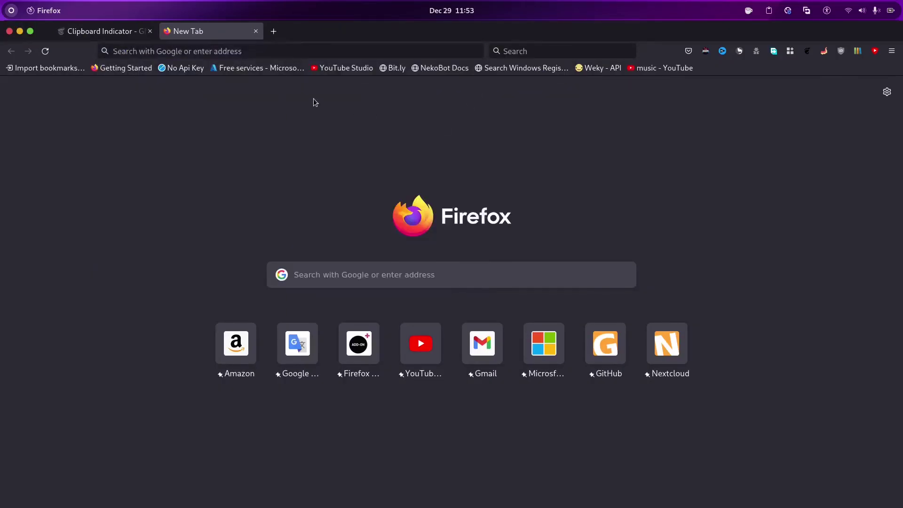
{"action": "key", "text": "alt+Tab"}
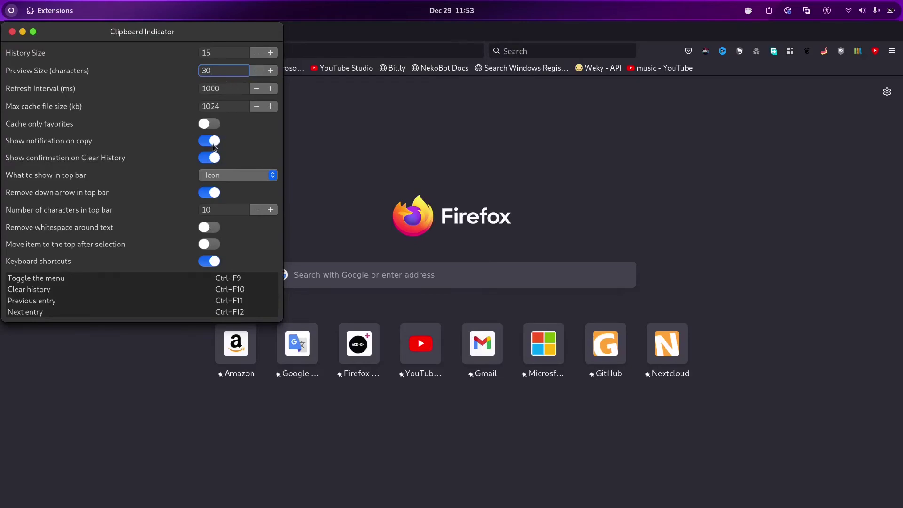
Turn copy notifications back off and check the clipboard history menu
{"action": "left_click", "coordinate": [212, 143]}
{"action": "left_click", "coordinate": [769, 10]}
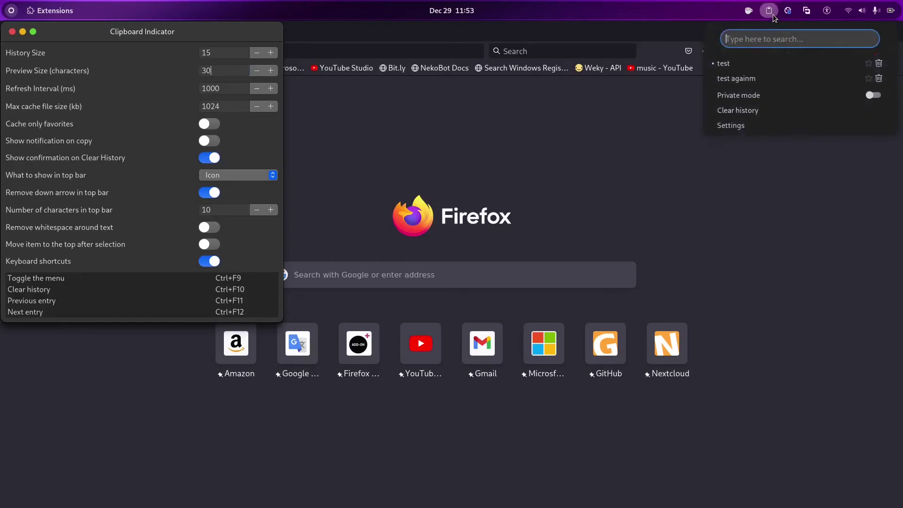
{"action": "left_click", "coordinate": [116, 180]}
Set the top bar to show Clipboard Content, revert to Icon, then close the settings
{"action": "left_click", "coordinate": [239, 176]}
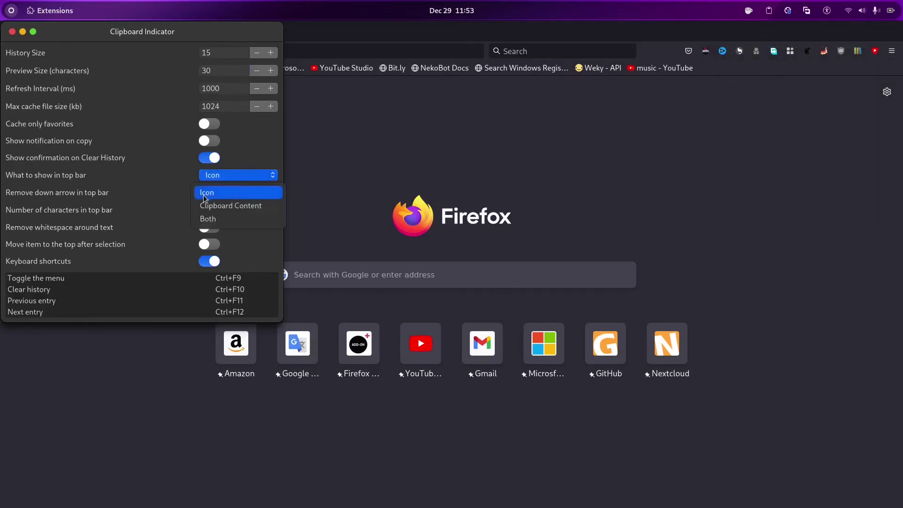
{"action": "left_click", "coordinate": [206, 206]}
{"action": "left_click", "coordinate": [230, 179]}
{"action": "left_click", "coordinate": [218, 193]}
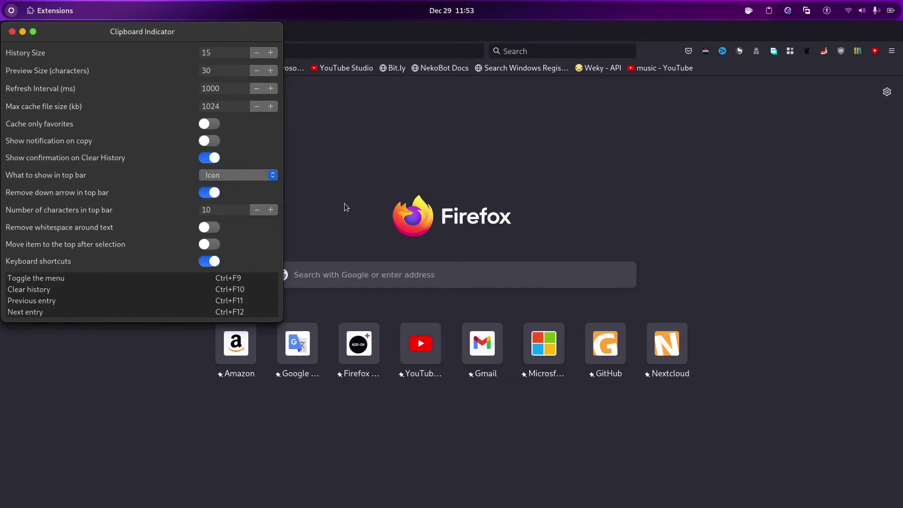
{"action": "key", "text": "ctrl+w"}
{"action": "key", "text": "ctrl+w"}
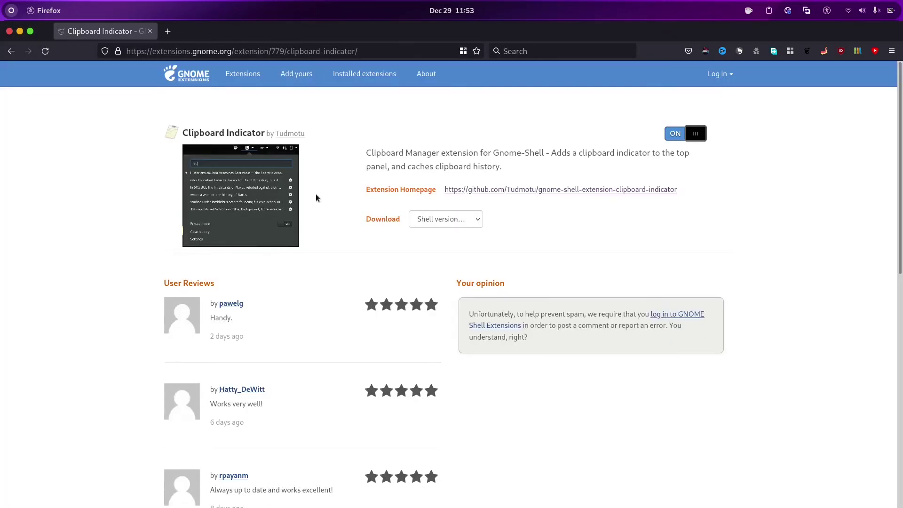
{"action": "left_click", "coordinate": [769, 10]}
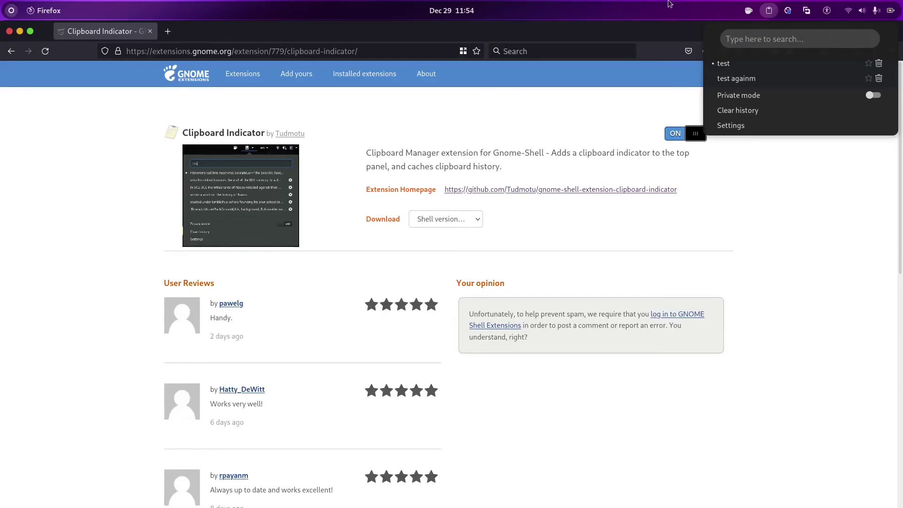
{"action": "left_click", "coordinate": [711, 183]}
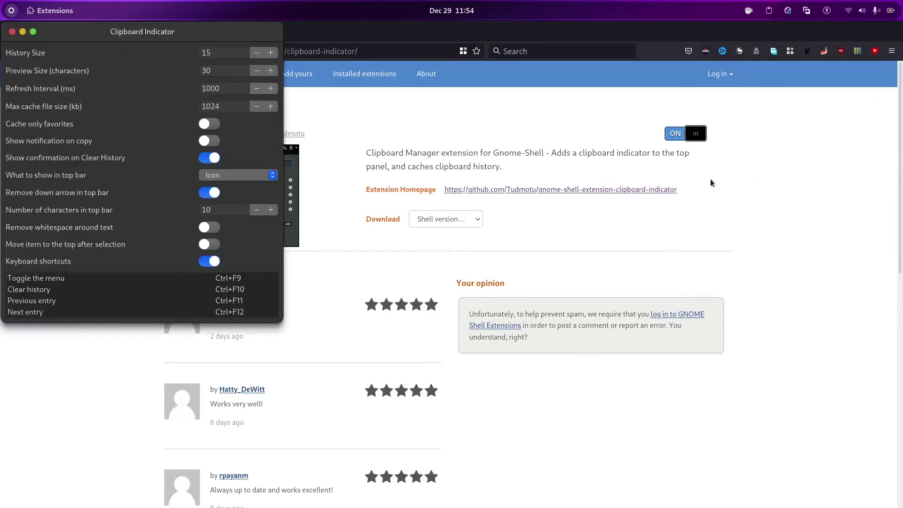
{"action": "left_click", "coordinate": [711, 183]}
{"action": "left_click", "coordinate": [11, 32]}
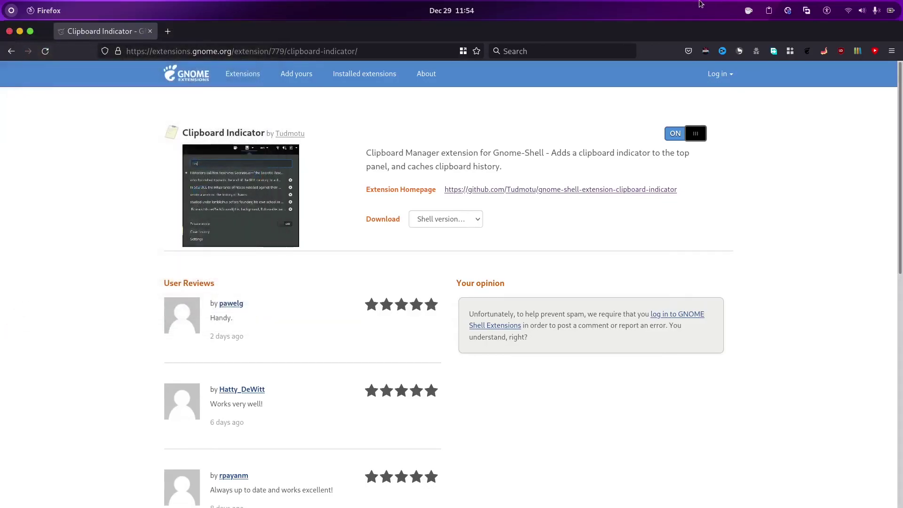
{"action": "left_click", "coordinate": [768, 10]}
{"action": "left_click", "coordinate": [767, 9]}
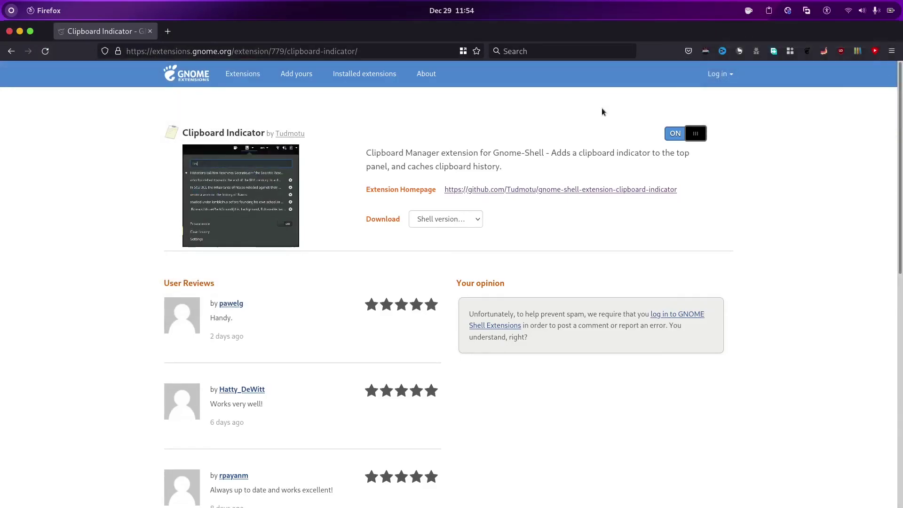